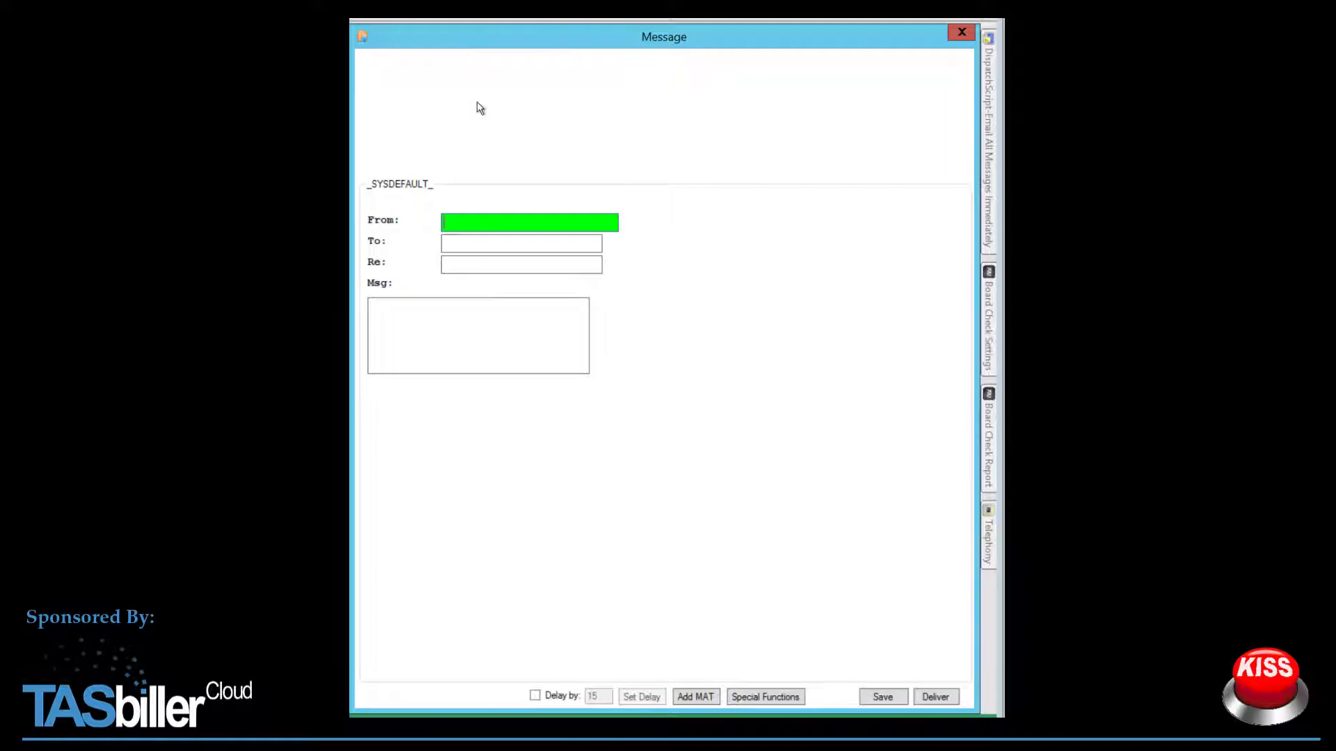
Step: Enable both IntelliForm and Direct IntelliForm in the client's IntelliForms setup
left_click(959, 31)
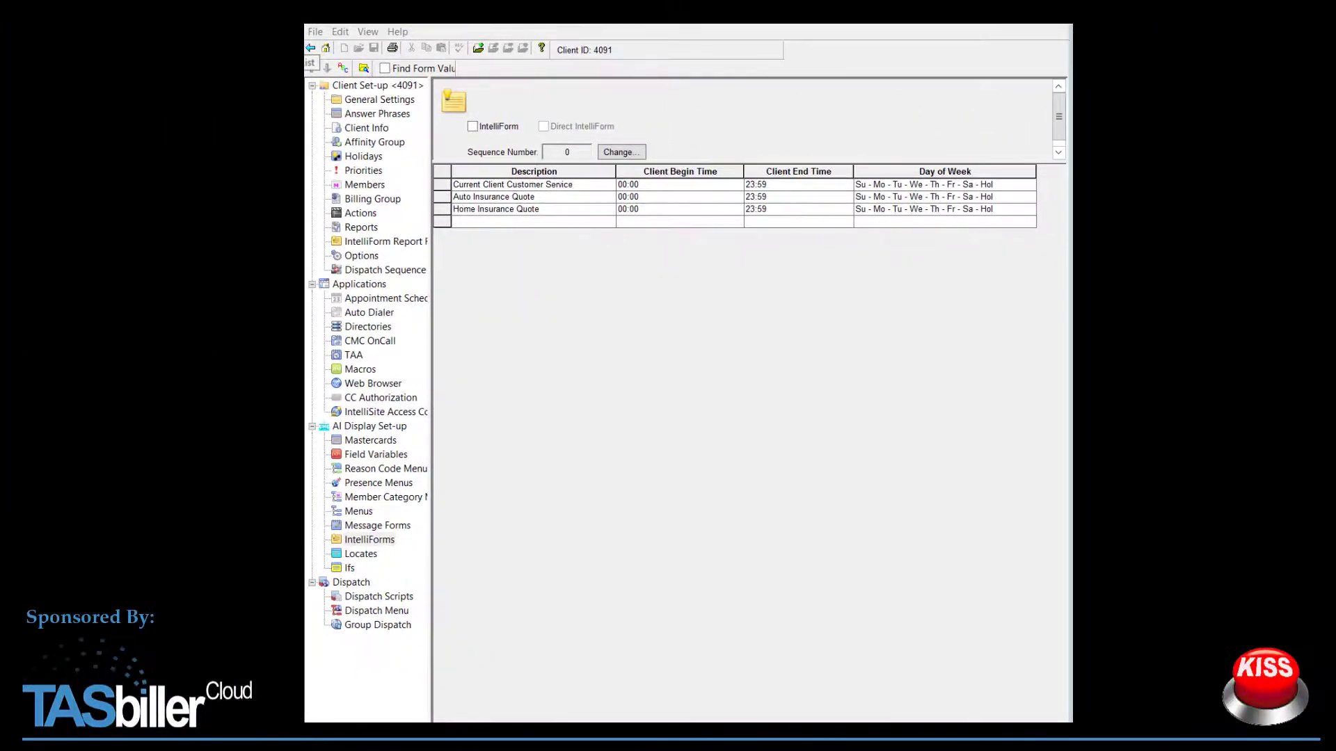
left_click(473, 128)
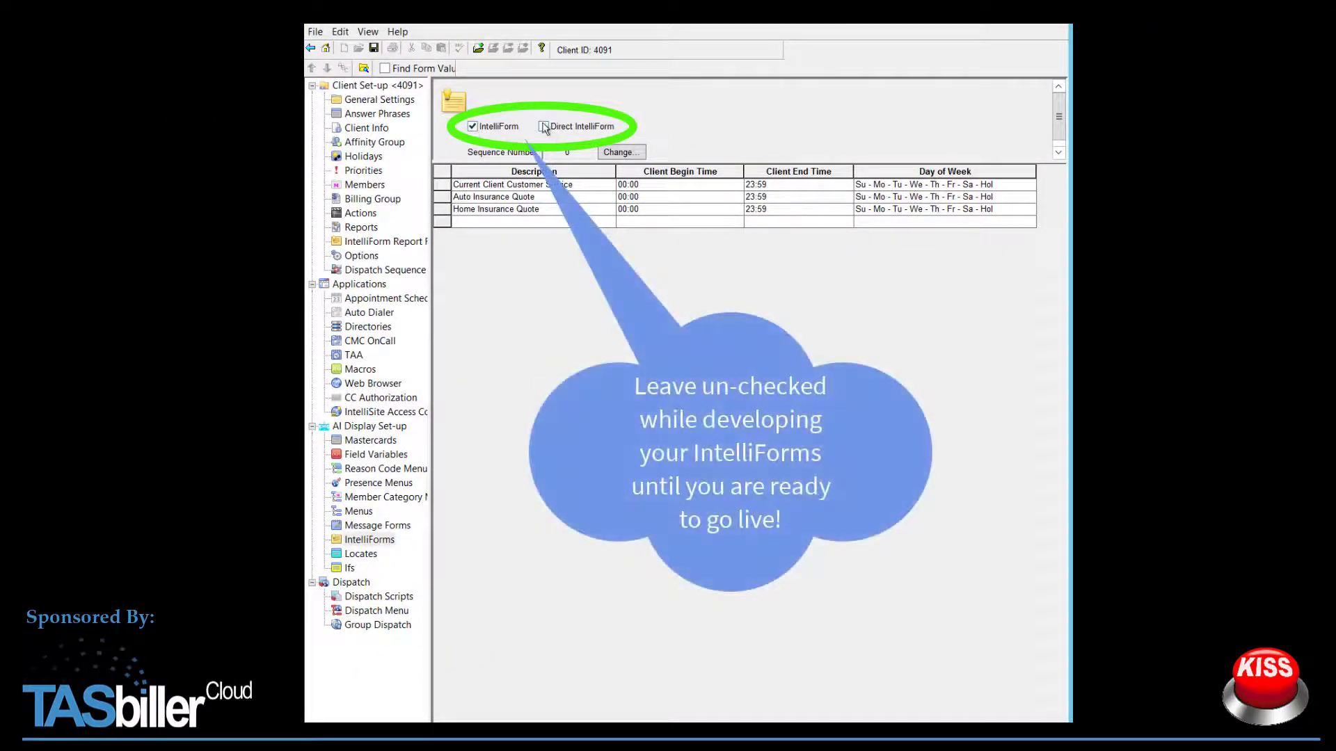
left_click(544, 127)
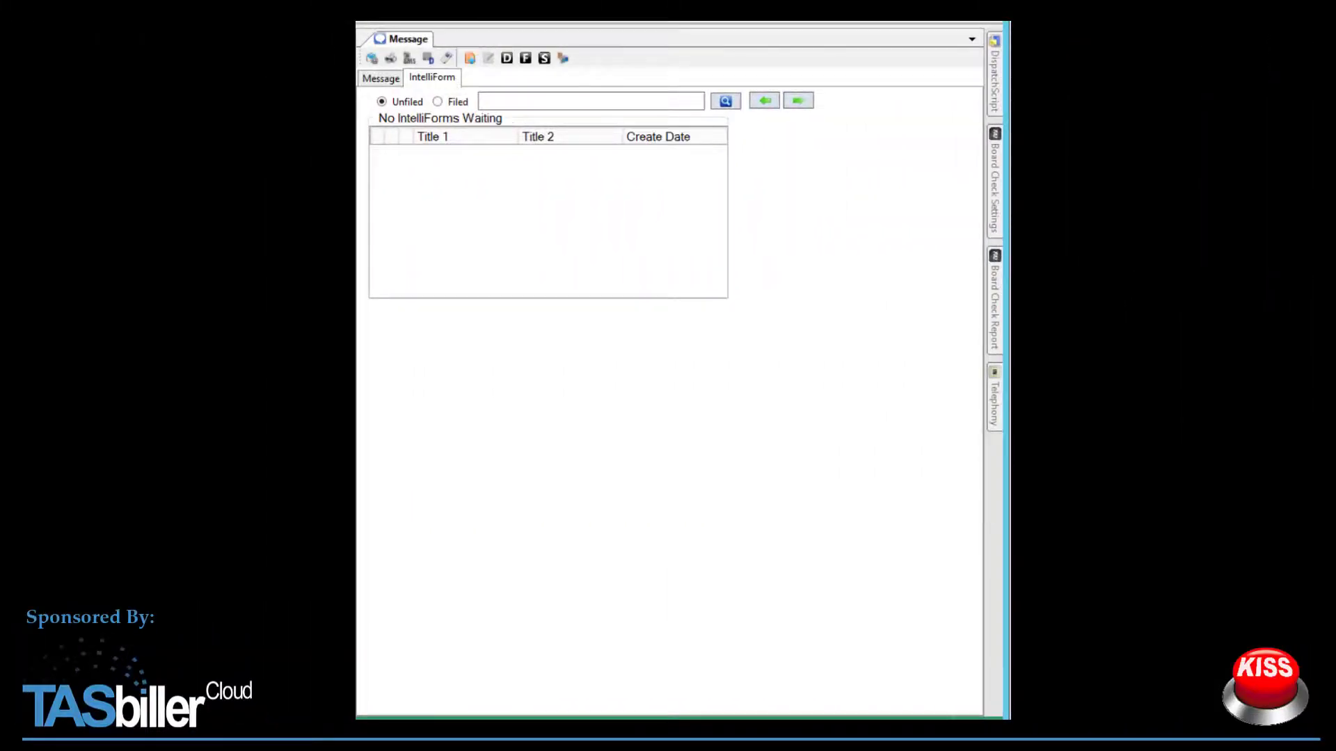
Step: Start a new IntelliForm and preview the Current Client Customer Service form
left_click(470, 58)
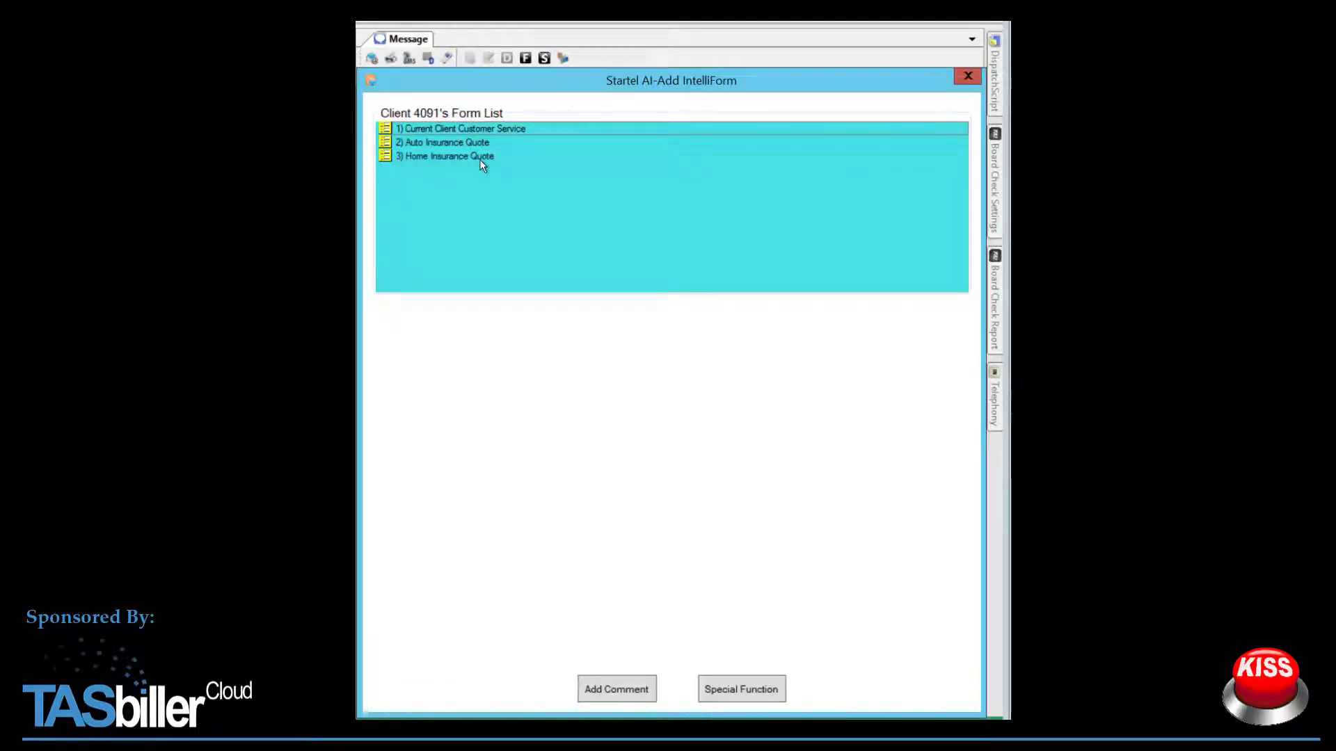
left_click(482, 130)
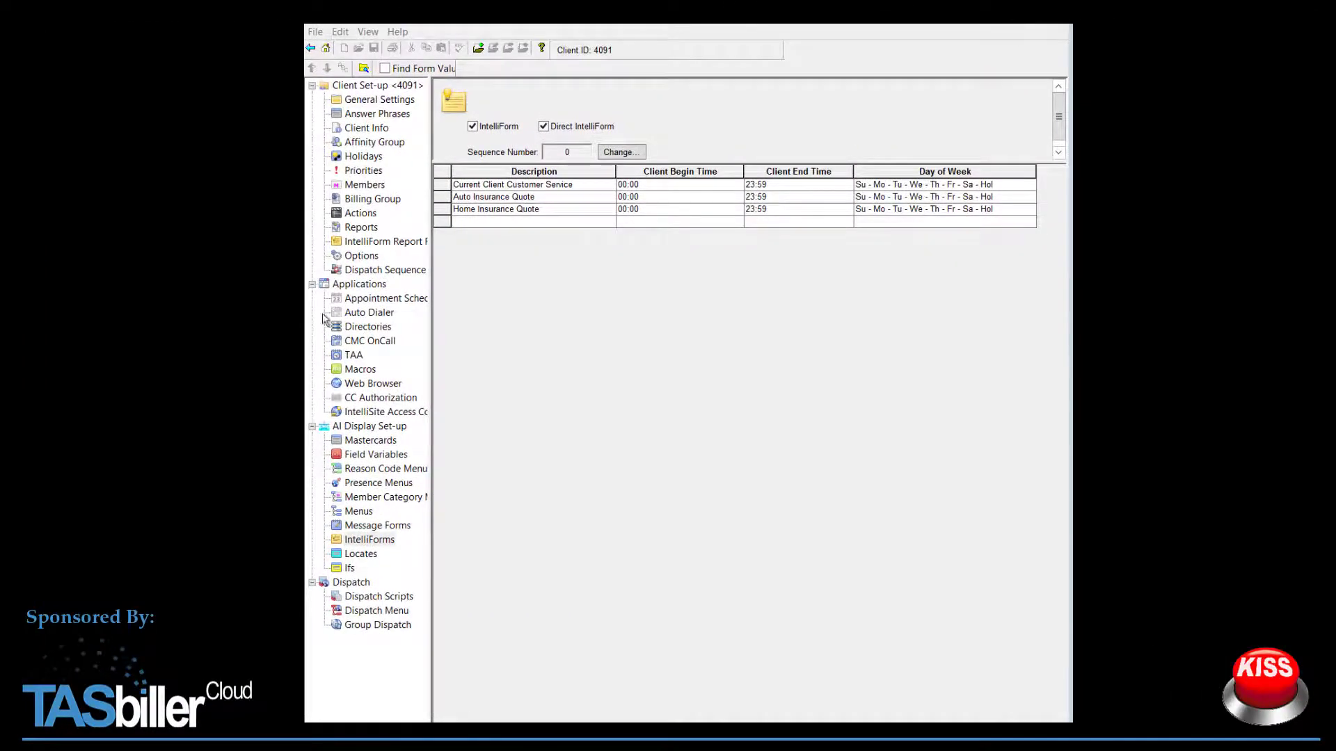
Step: Make the Caller field on page 1, Caller Information, a persistent line and save the form
left_click(515, 184)
double_click(516, 184)
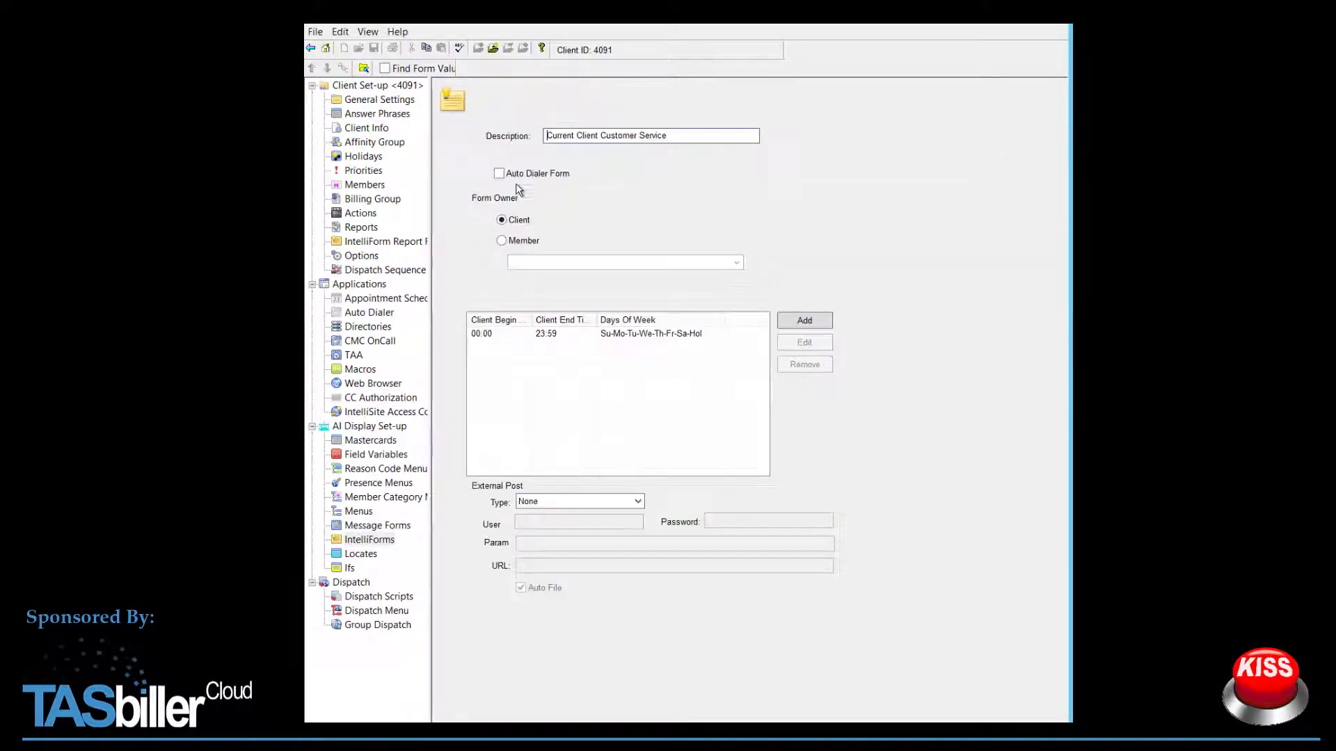
left_click(492, 48)
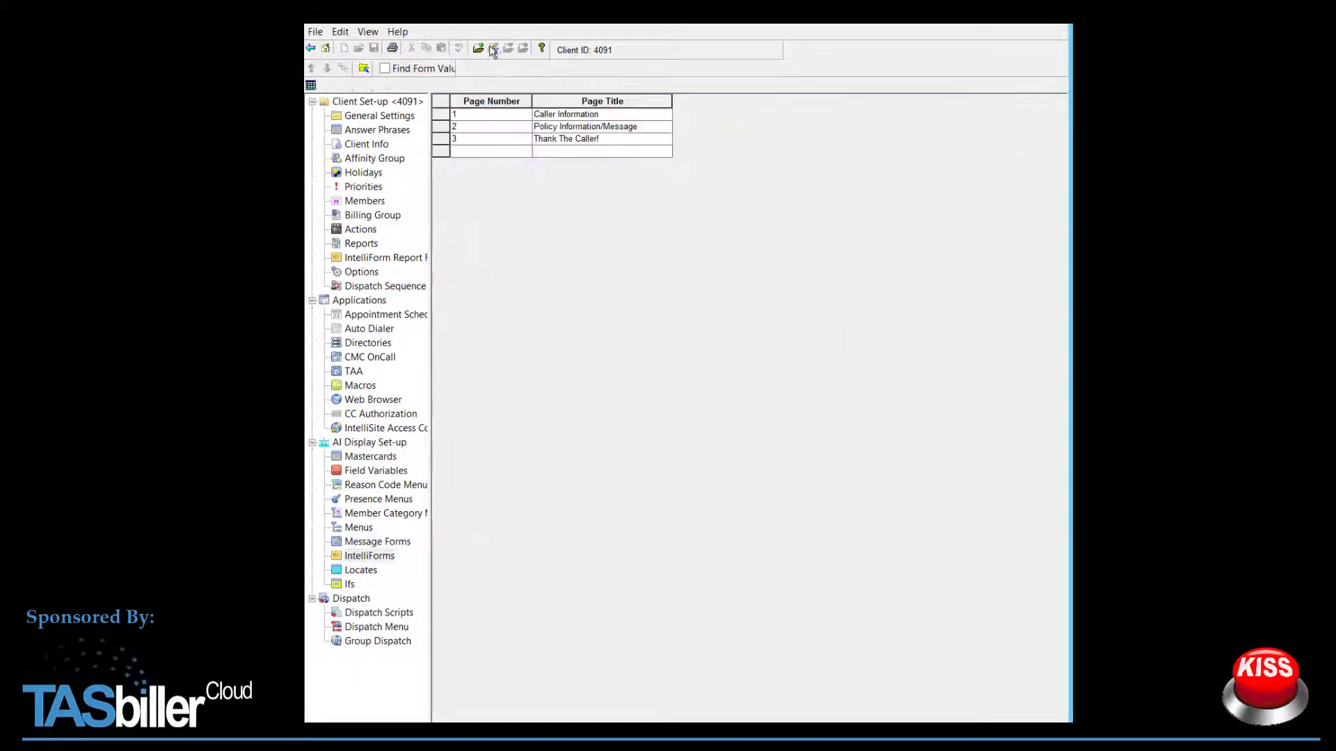
double_click(570, 113)
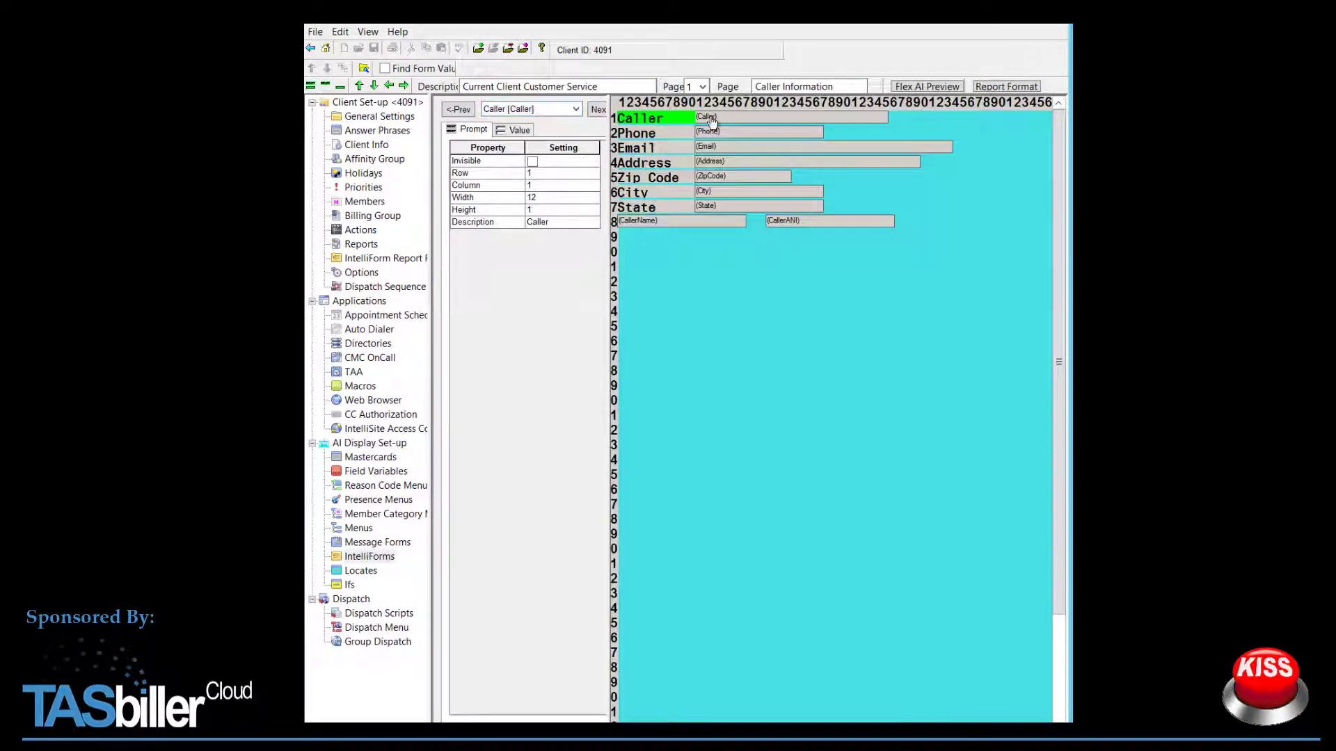
left_click(734, 118)
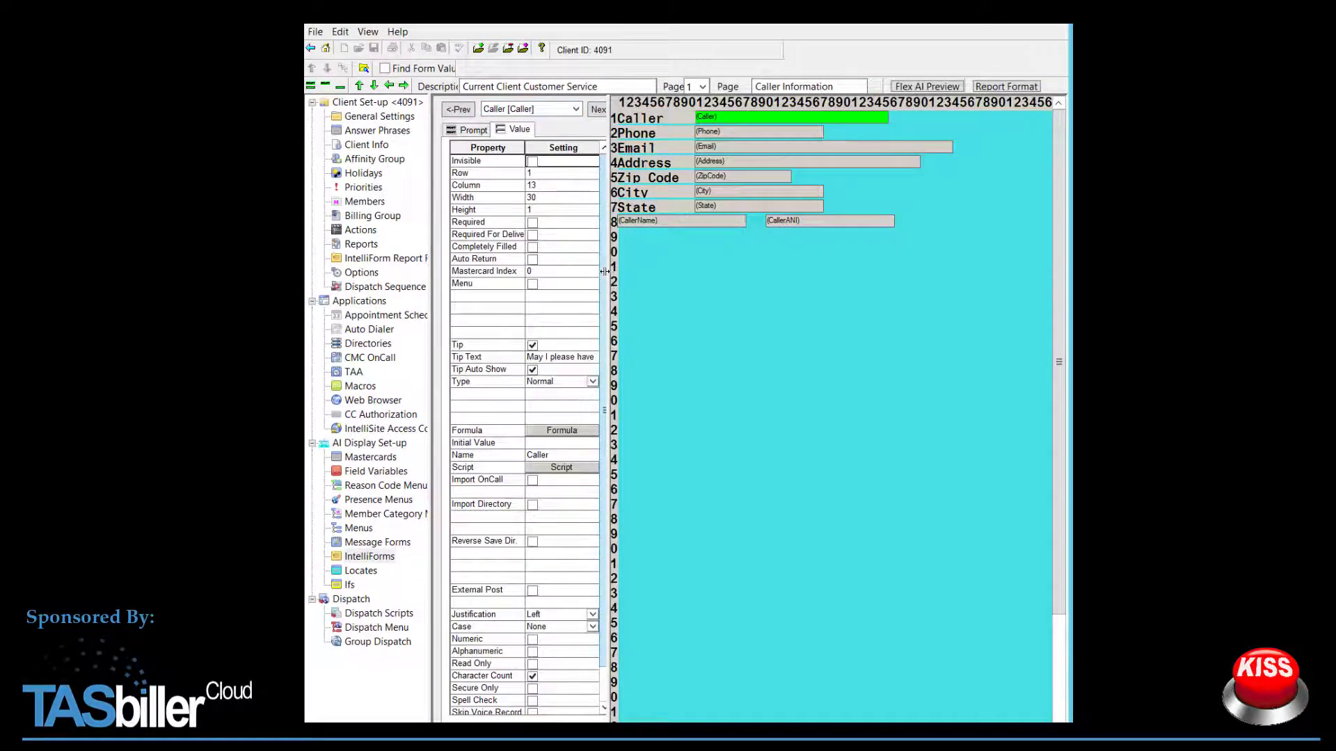
scroll(605, 306, "down", 1)
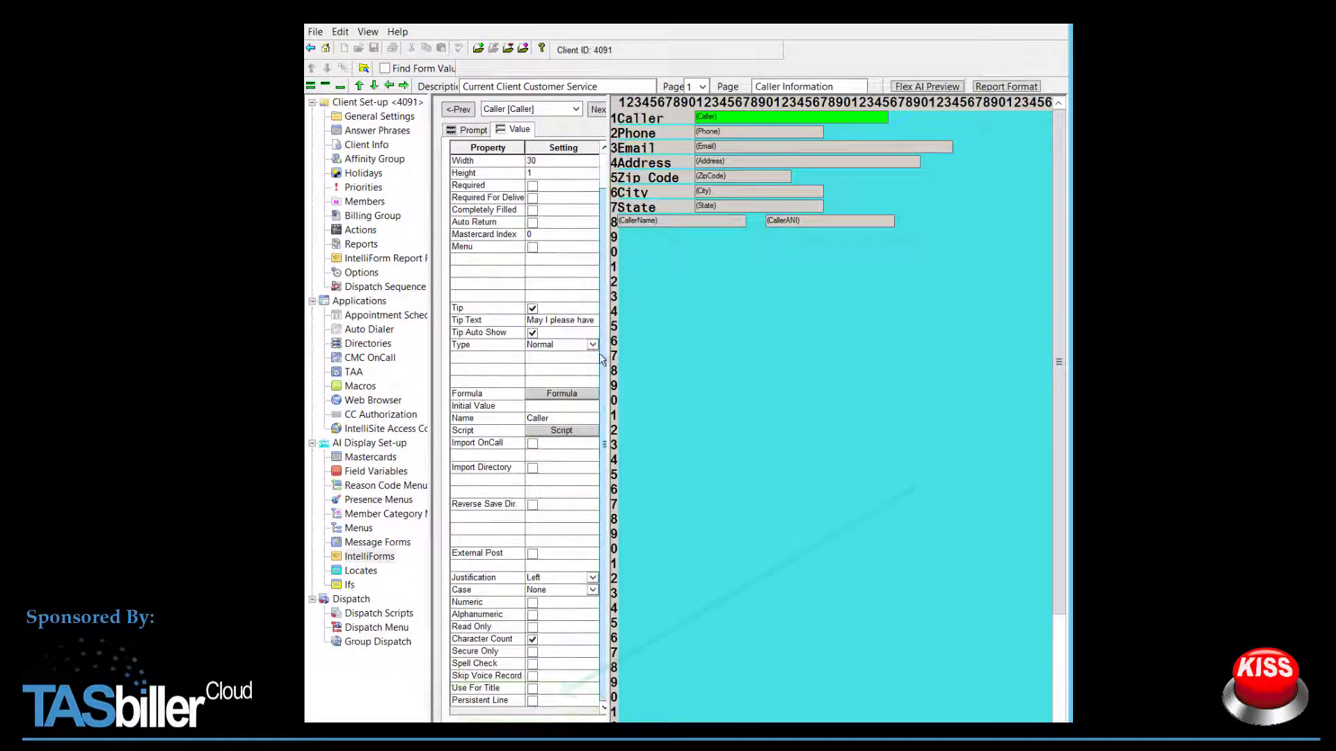
left_click(533, 701)
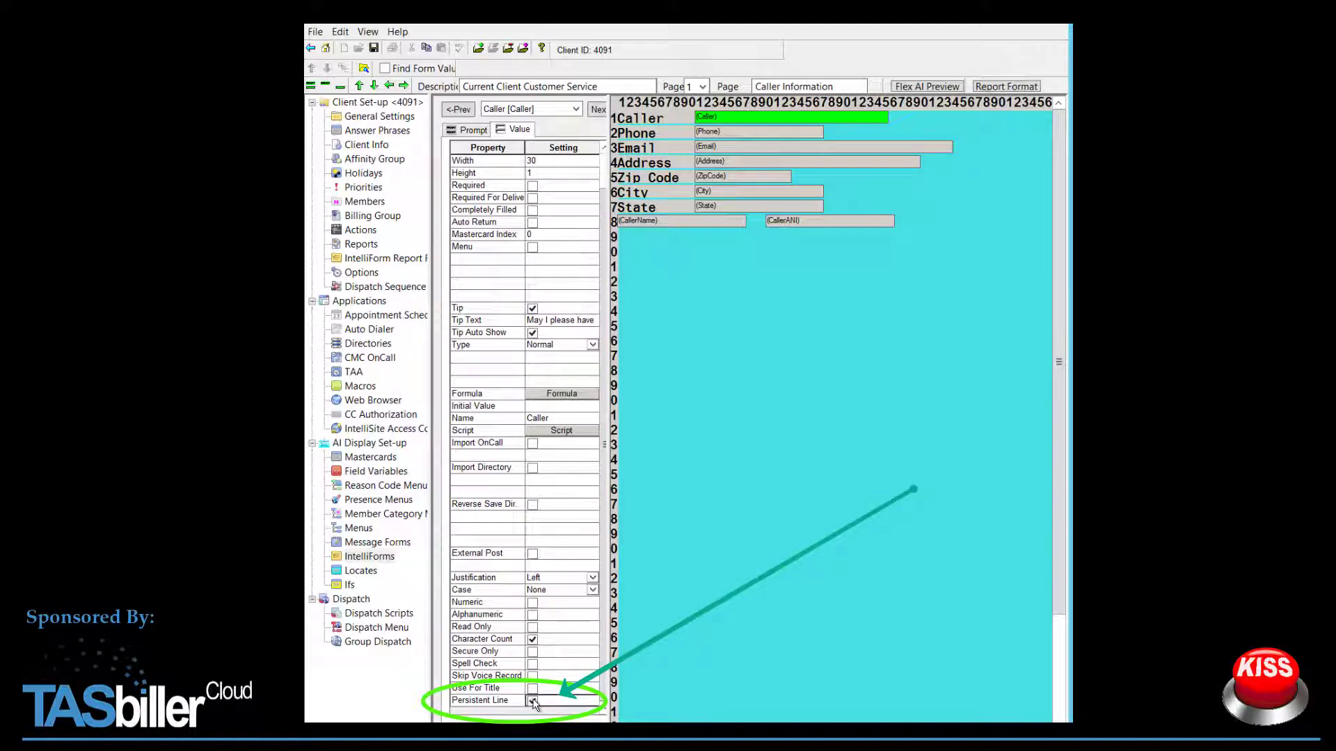
left_click(374, 48)
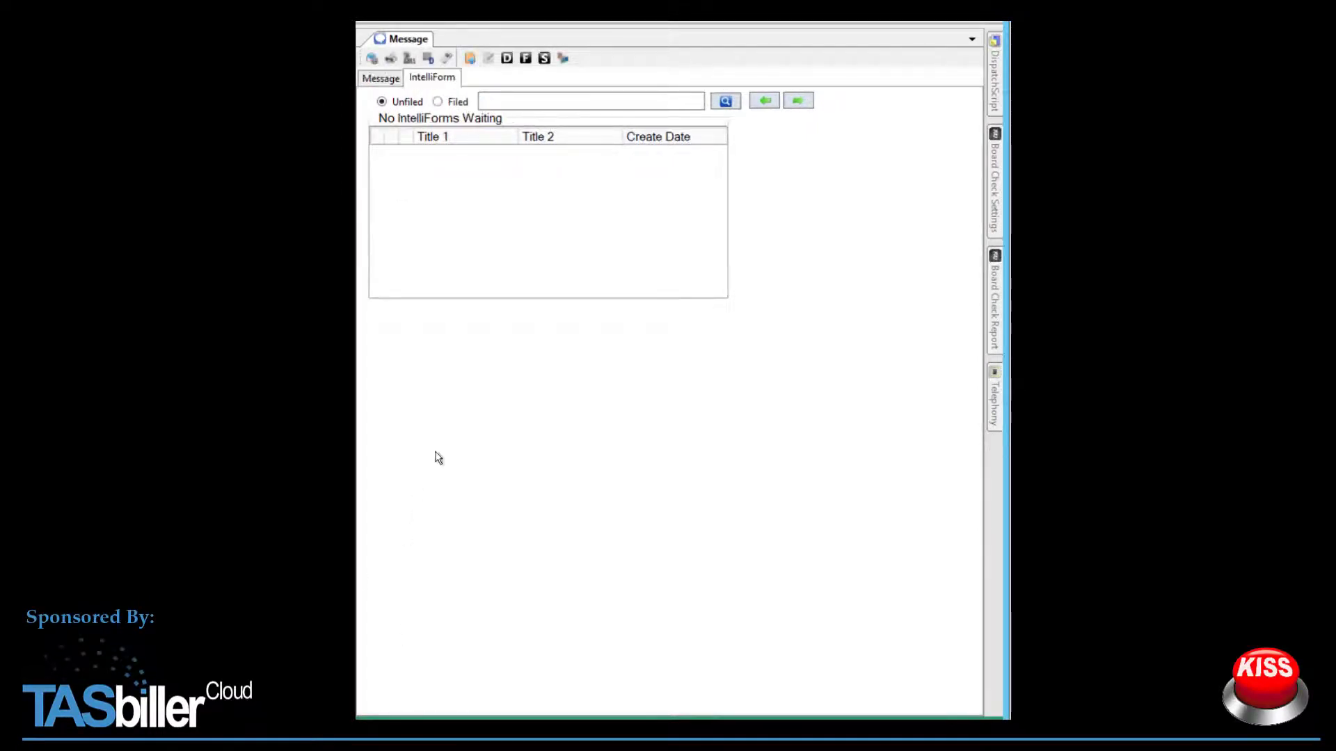
Step: Start a new Current Client Customer Service IntelliForm and enter a caller name
left_click(468, 58)
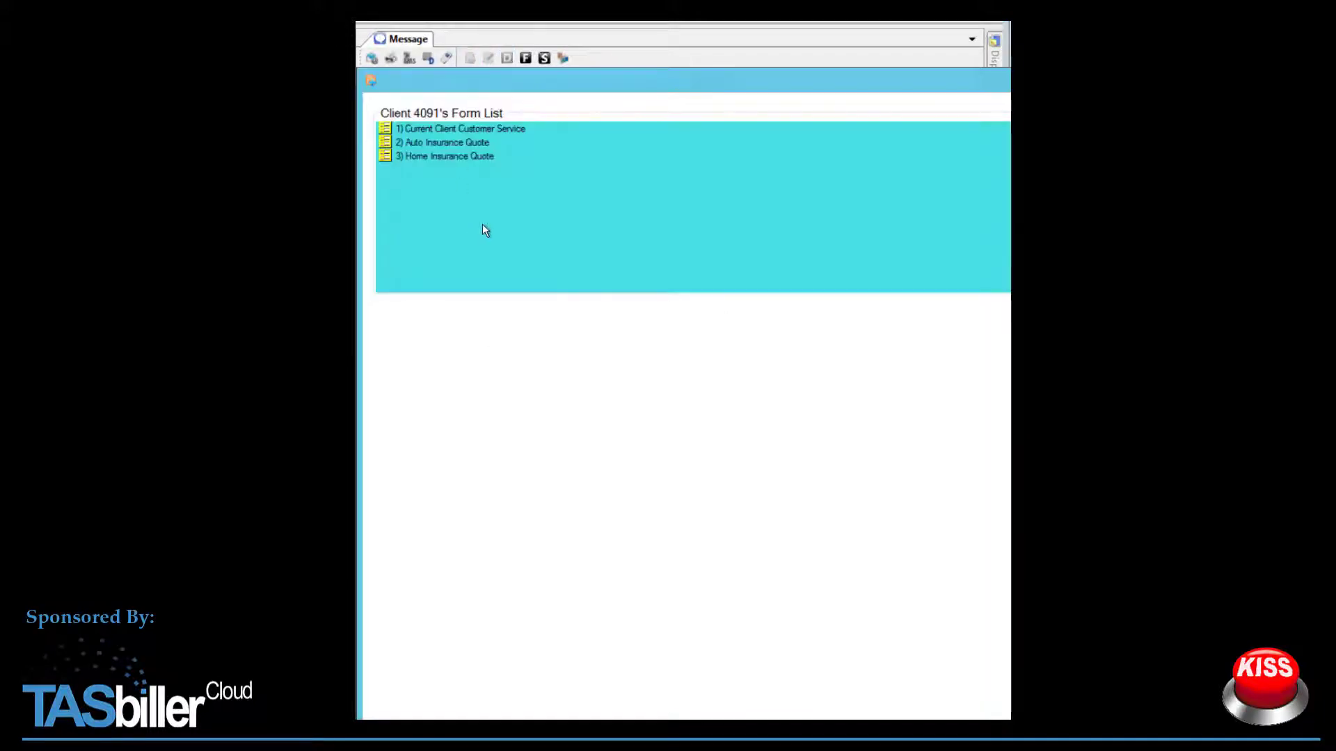
left_click(465, 128)
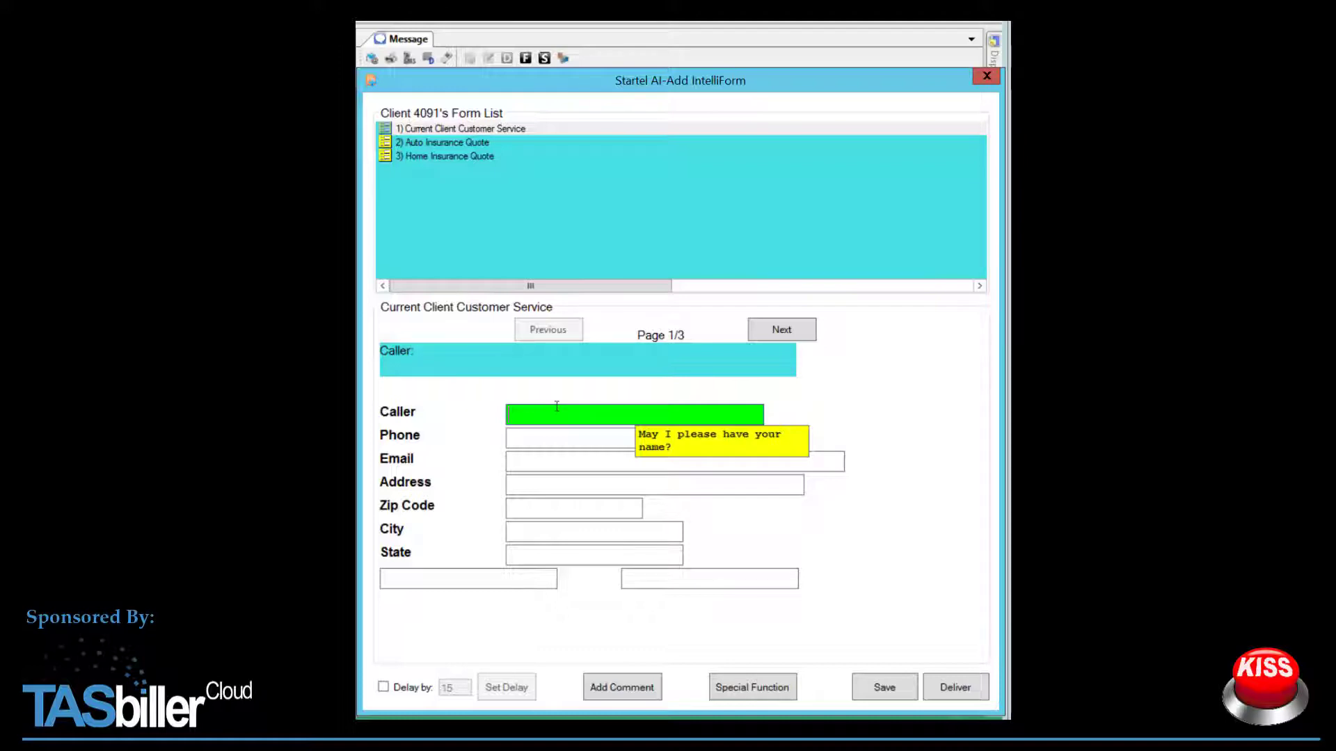
type("Randy")
key("Tab")
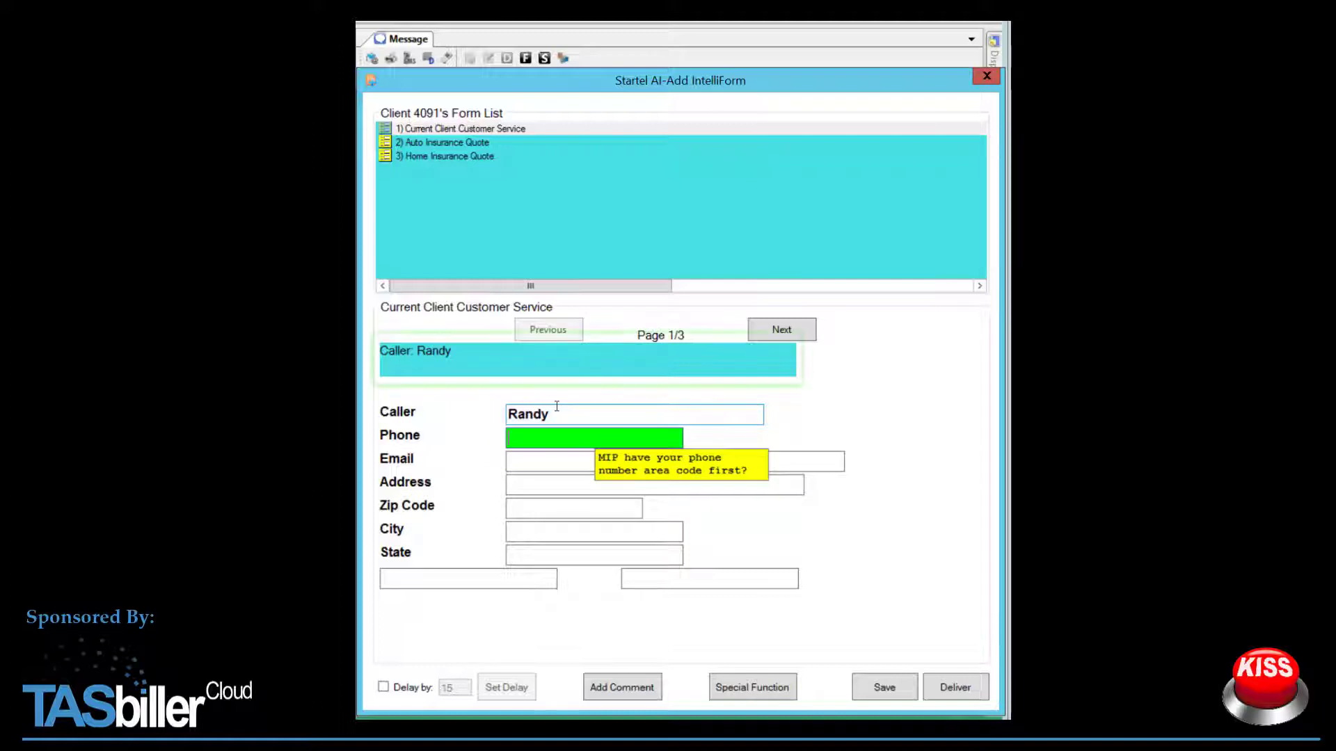
Step: Page through to the thank-you page and back, then switch to the Auto Insurance Quote form
left_click(784, 335)
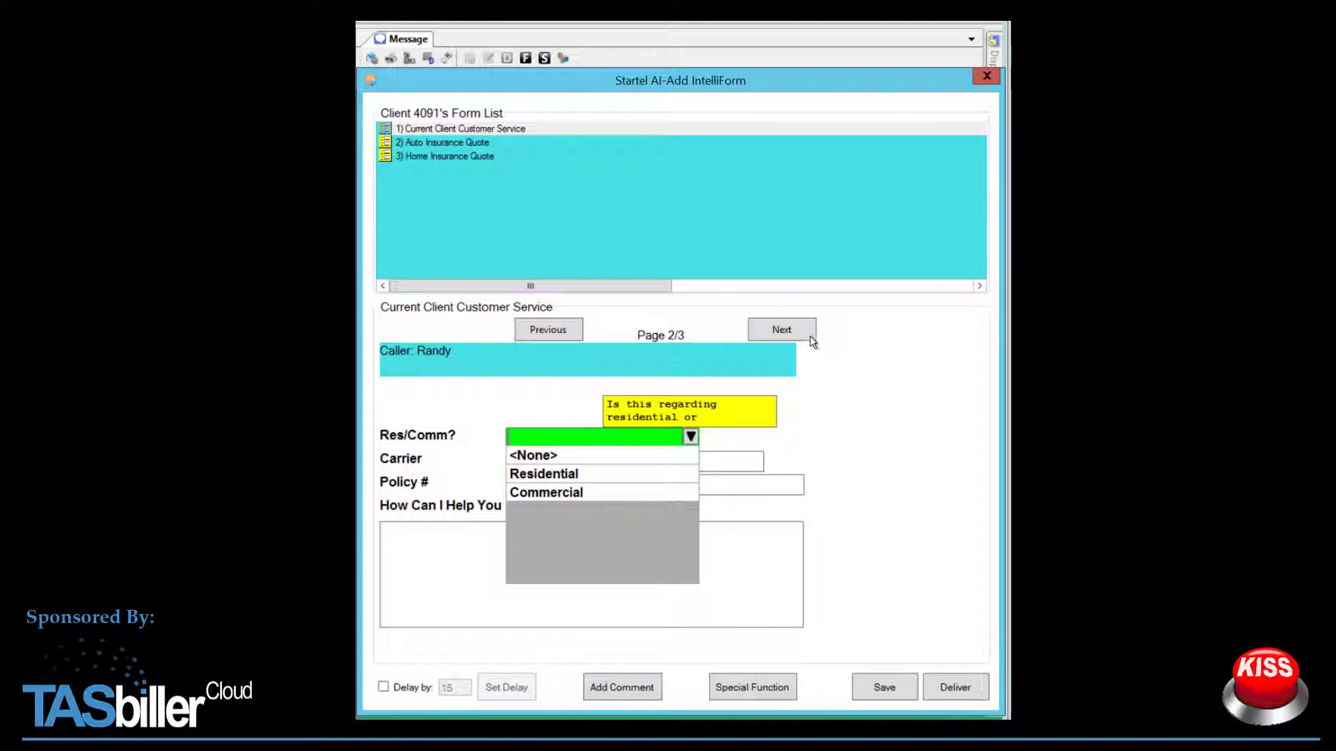
left_click(790, 327)
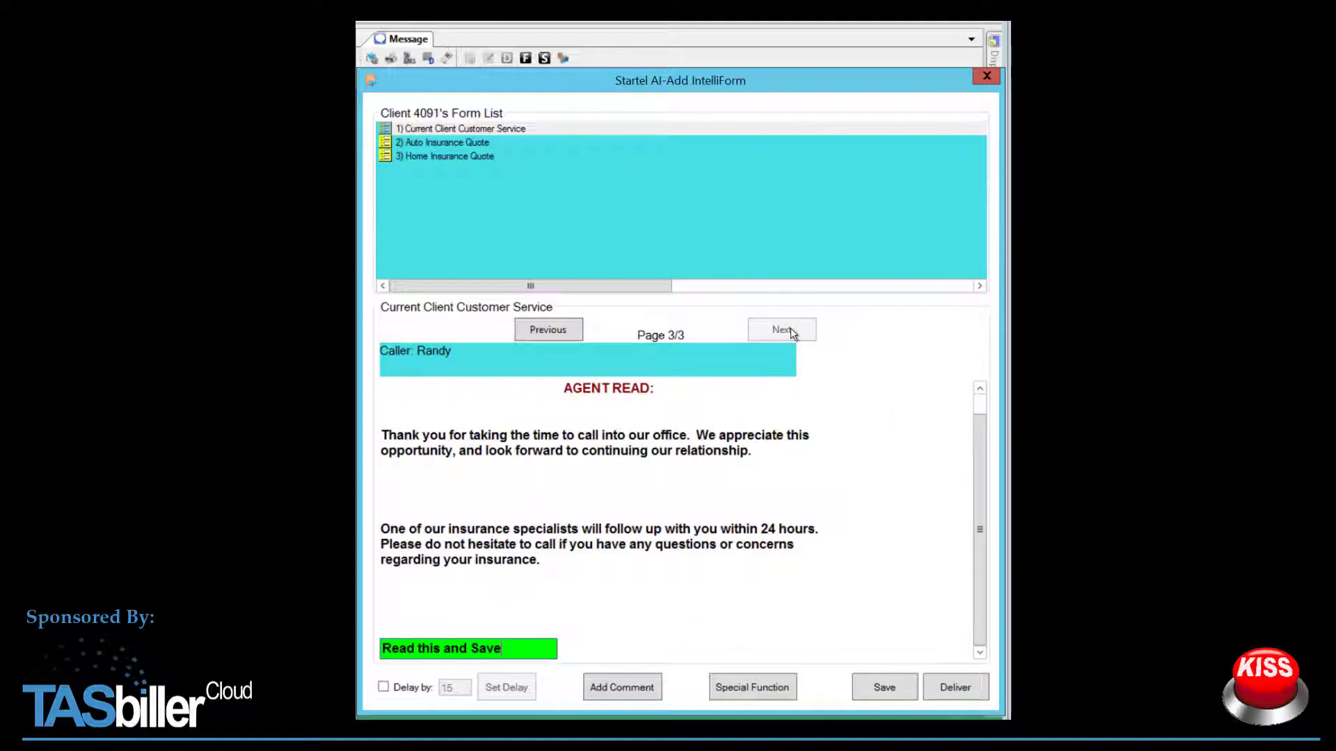
left_click(562, 334)
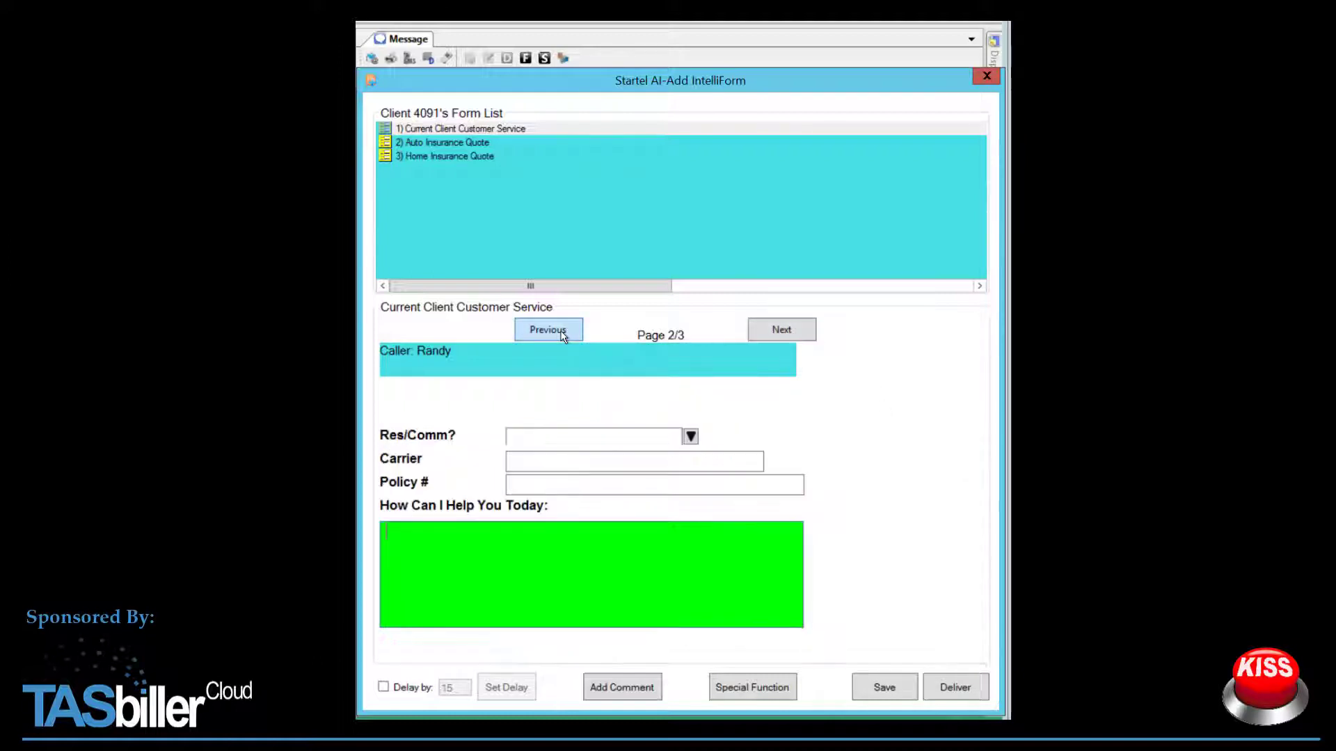
left_click(448, 143)
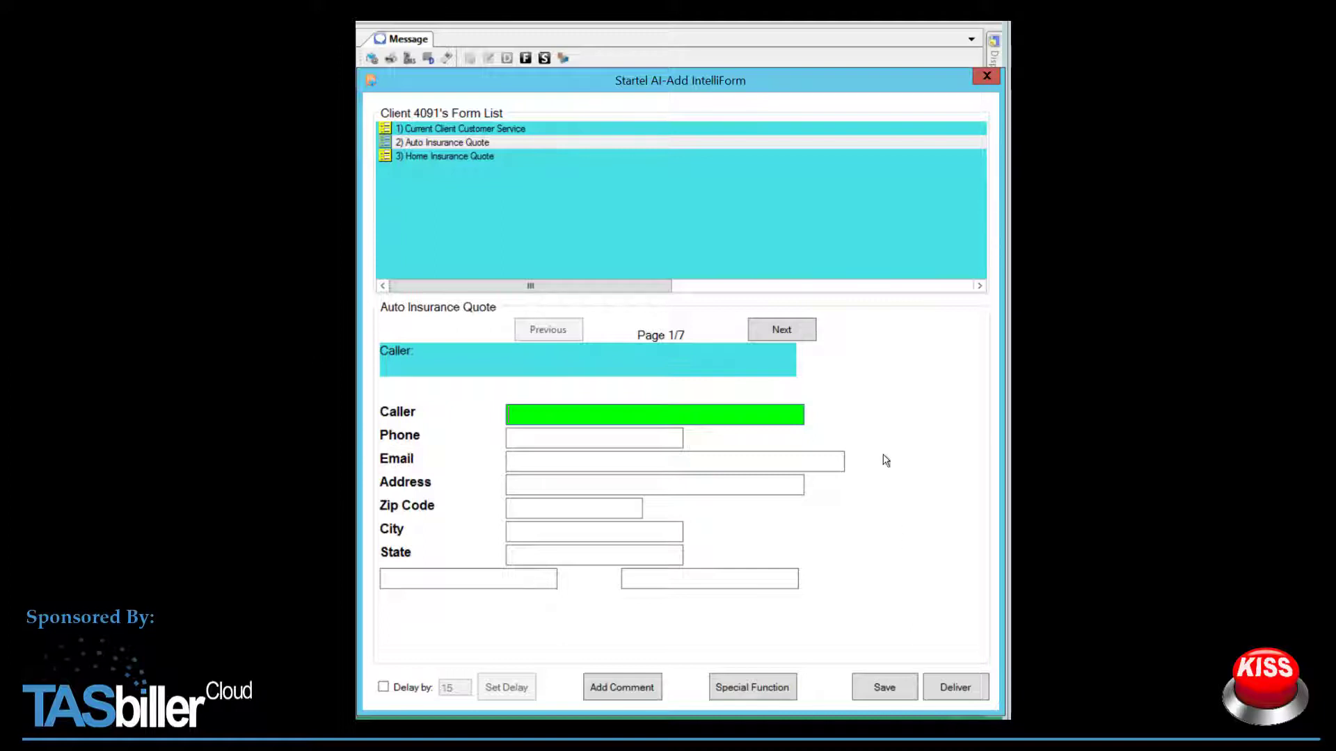
Step: Step the Auto Insurance Quote form from page 1 through to the final page 7
left_click(793, 332)
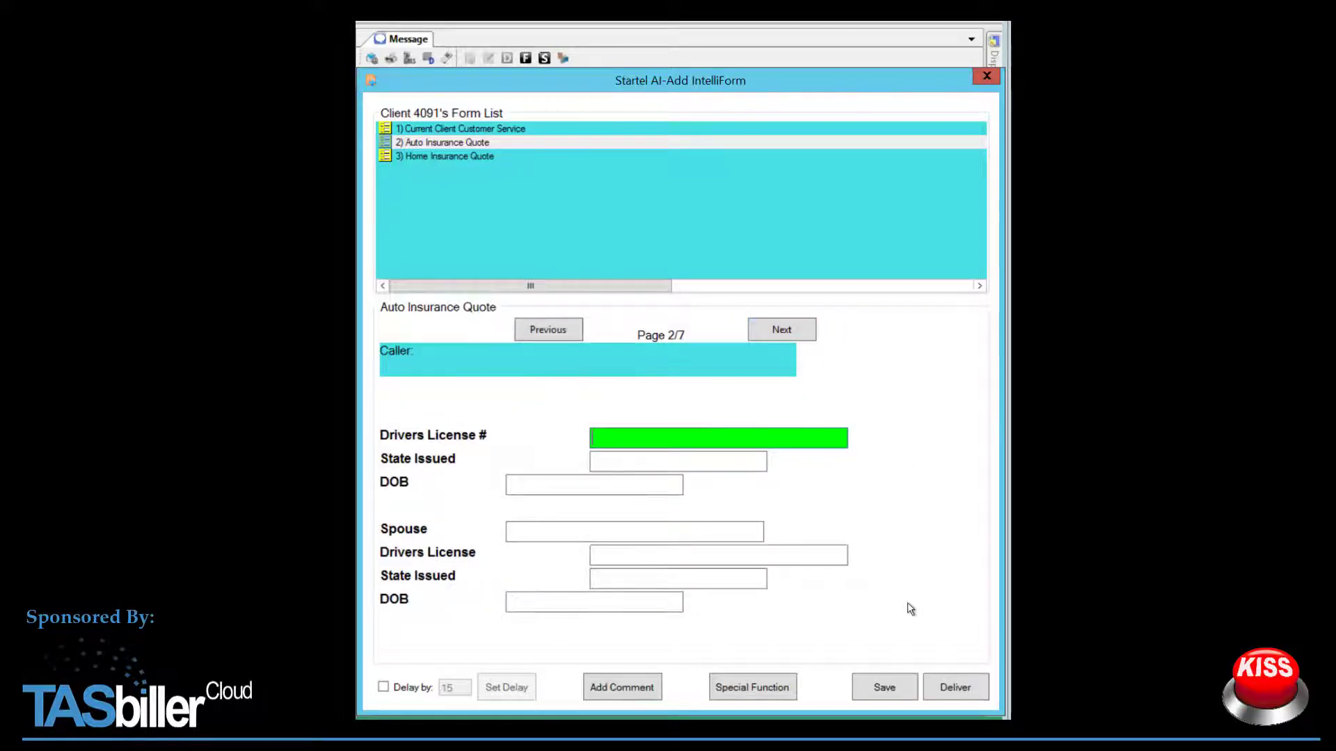
left_click(791, 331)
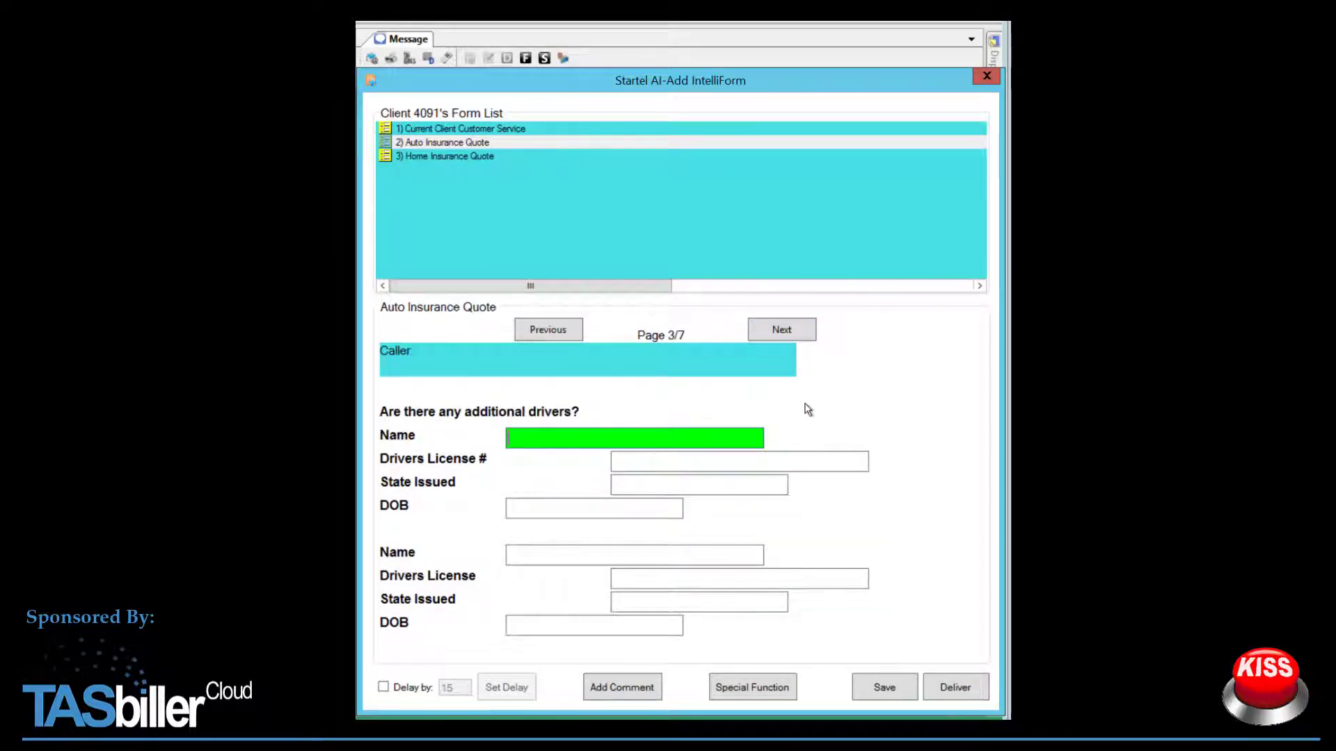
left_click(793, 334)
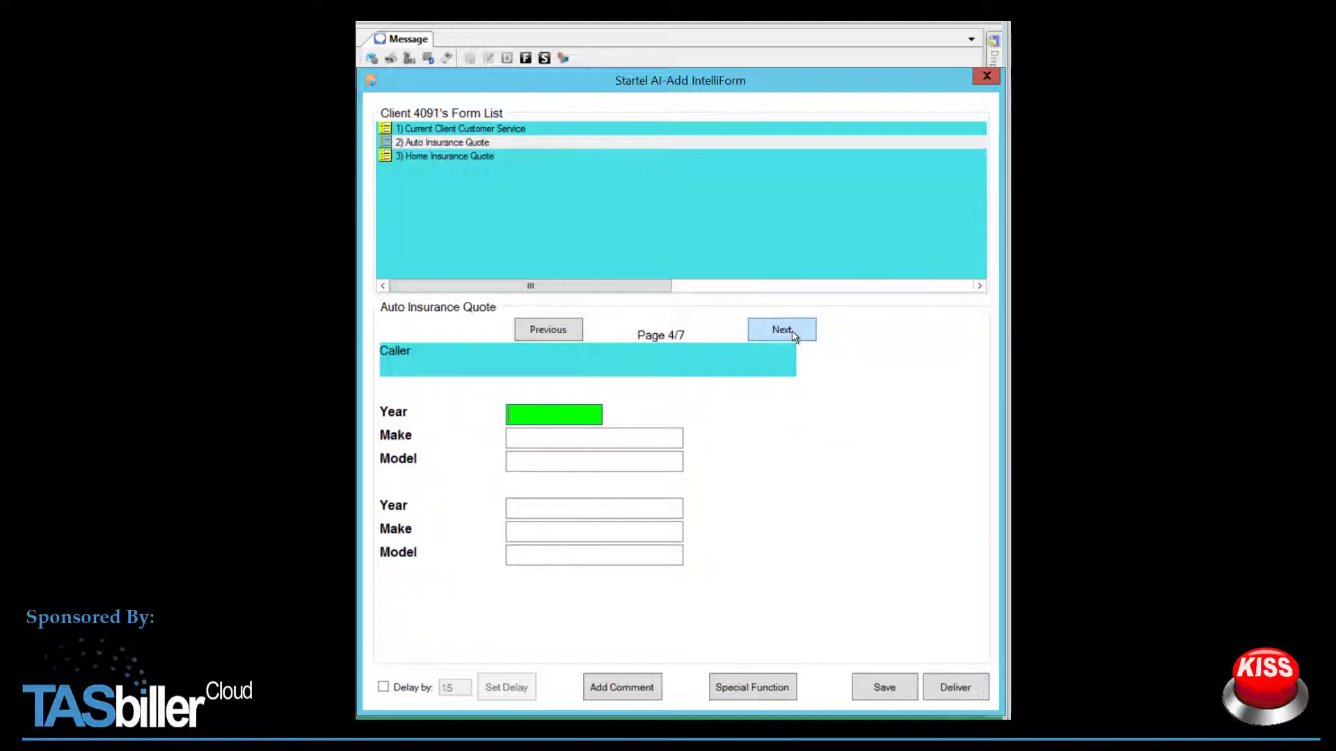
left_click(792, 331)
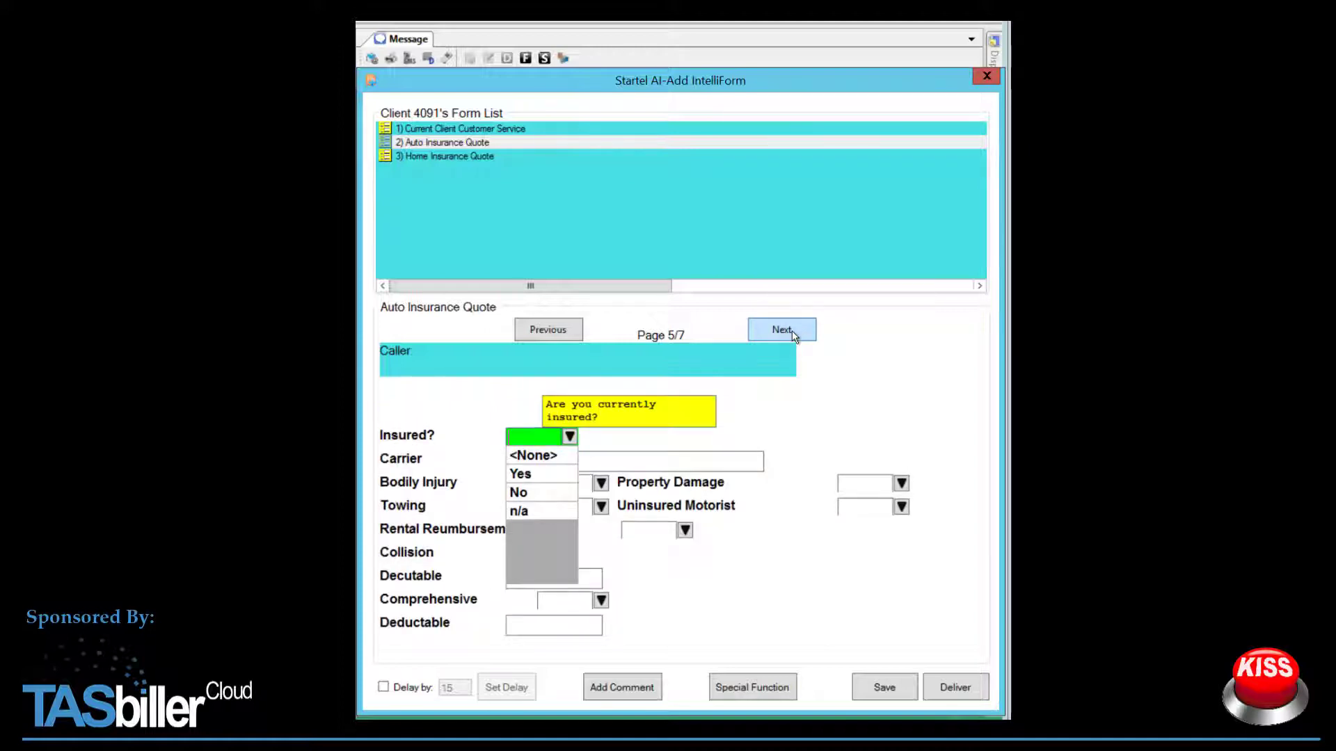
left_click(791, 331)
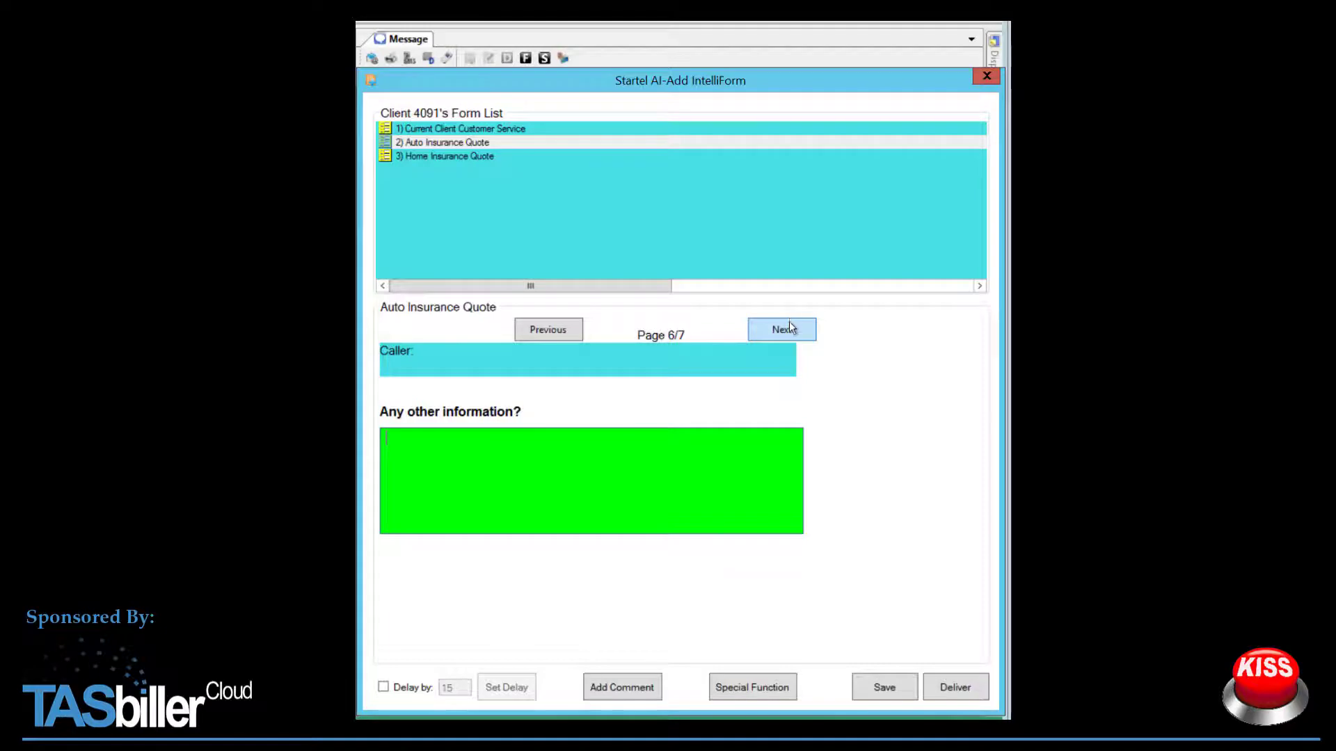
left_click(790, 330)
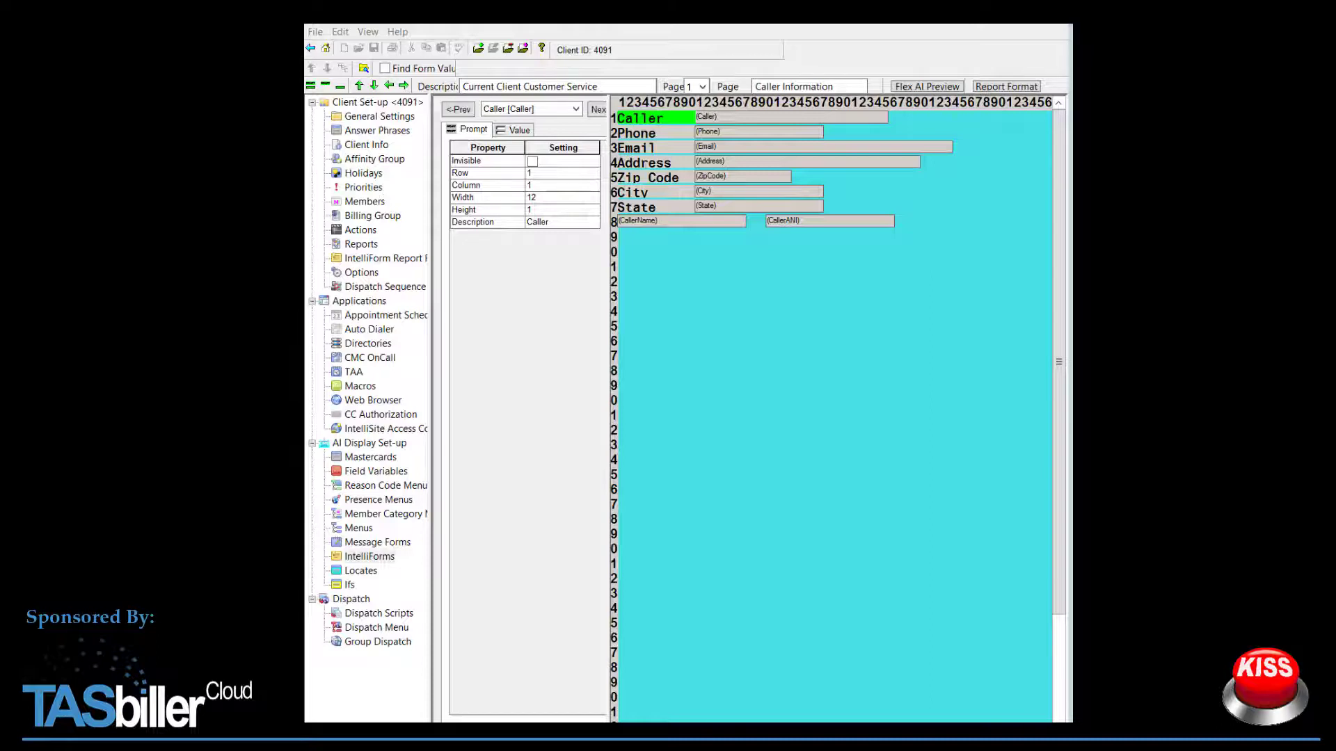
Step: Open Configure Report Formats for page 1, Caller Information, from the layout editor
left_click(624, 453)
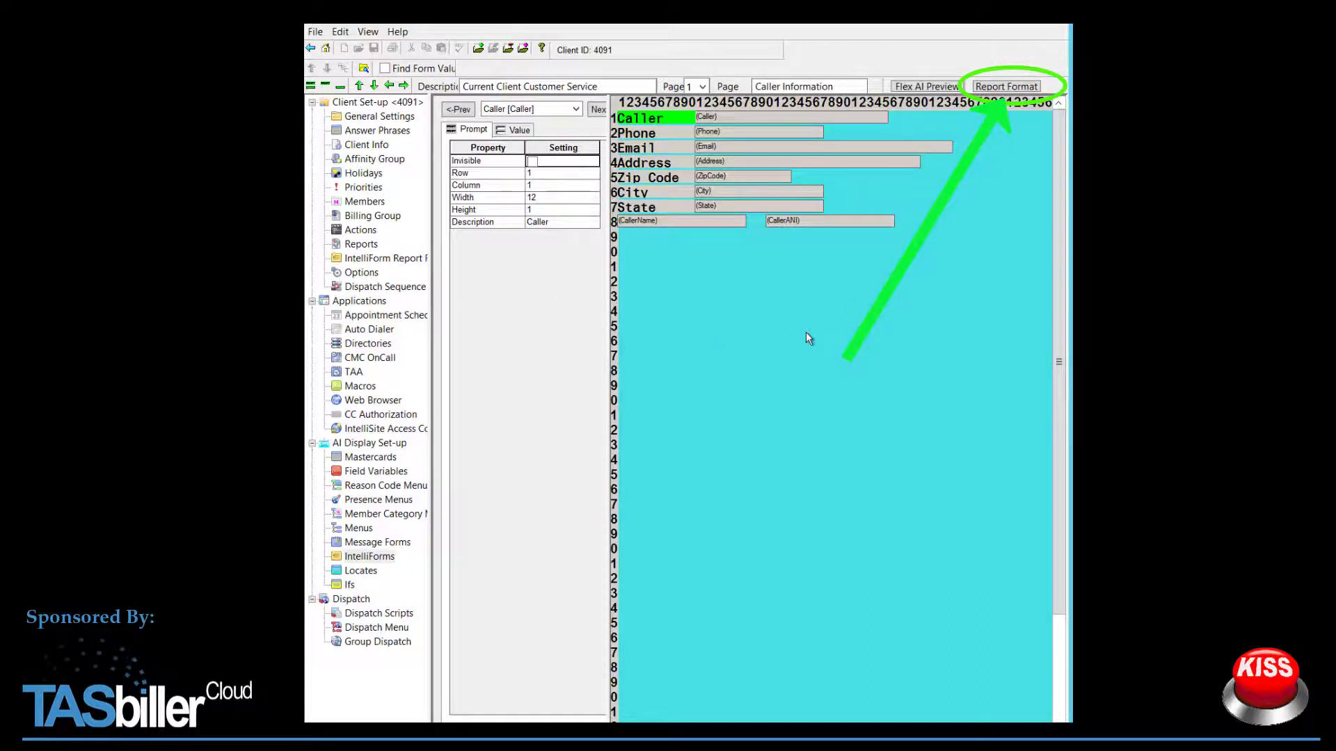
left_click(1008, 88)
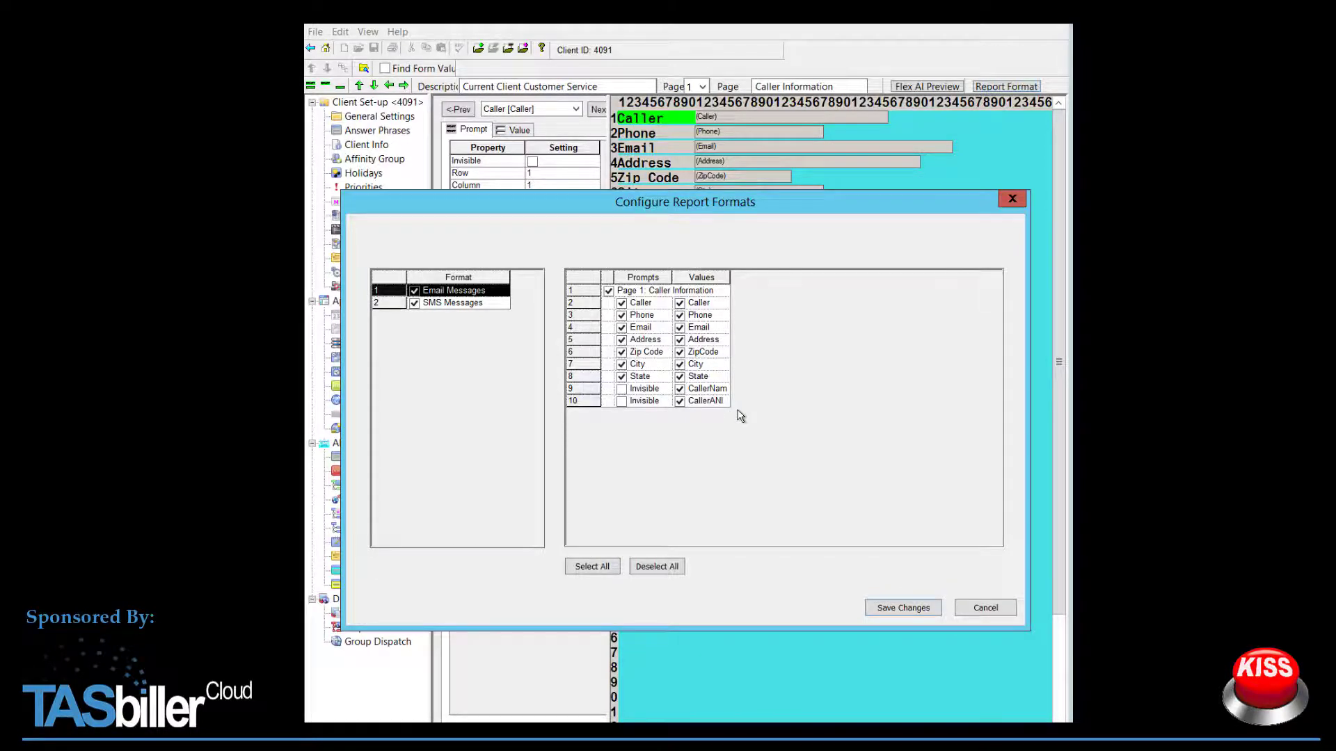
left_click(983, 612)
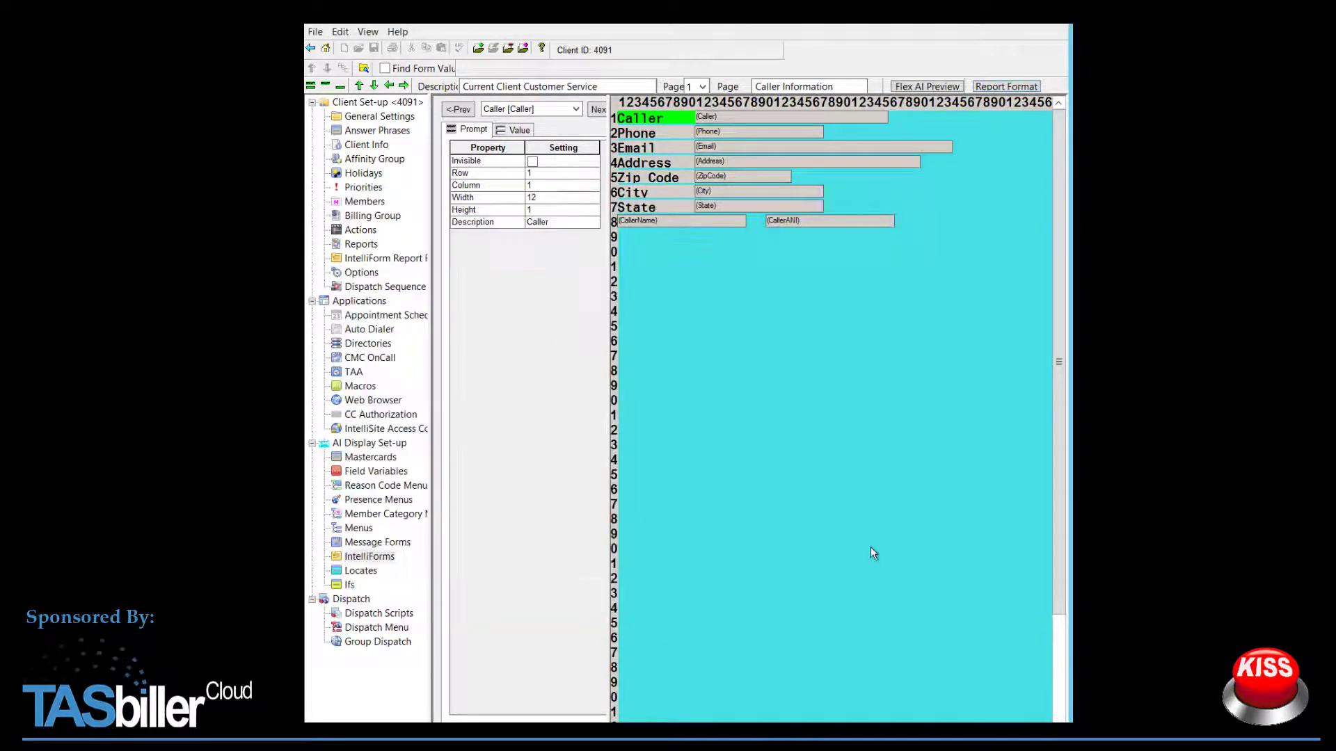
left_click(702, 87)
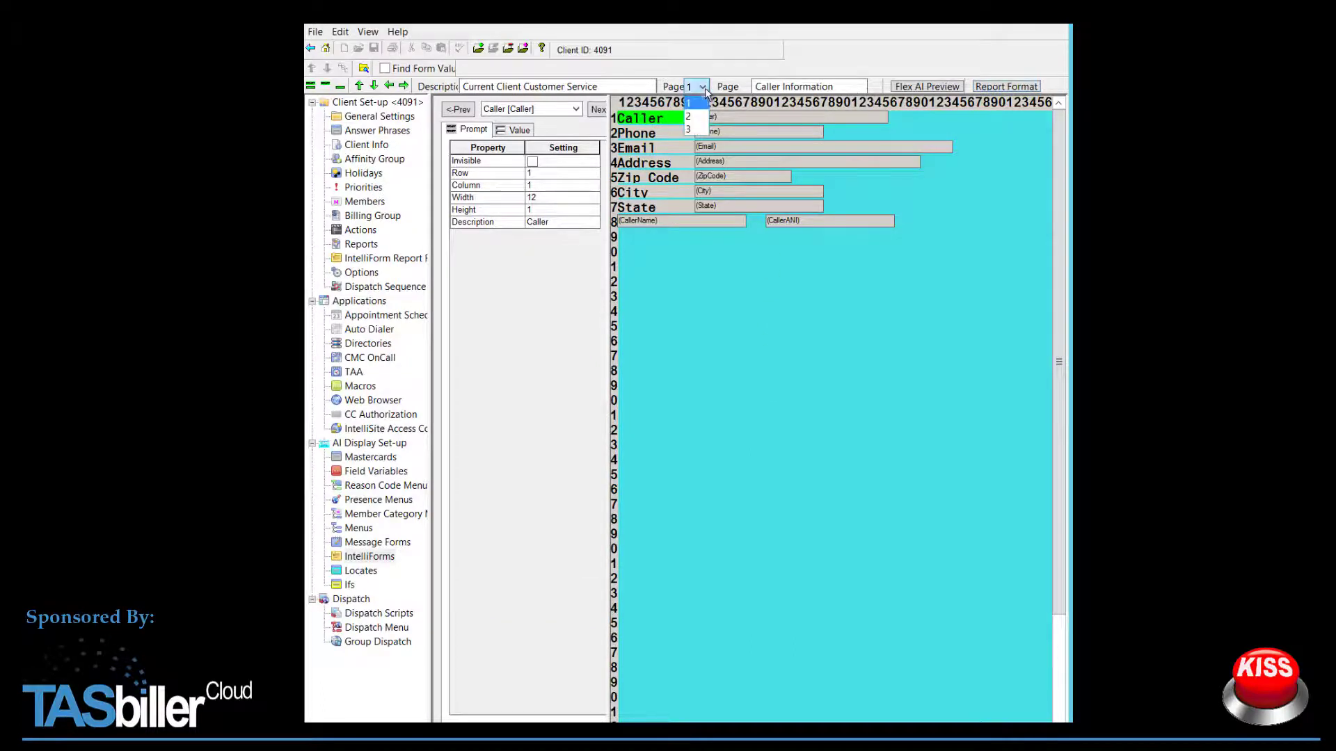
left_click(715, 131)
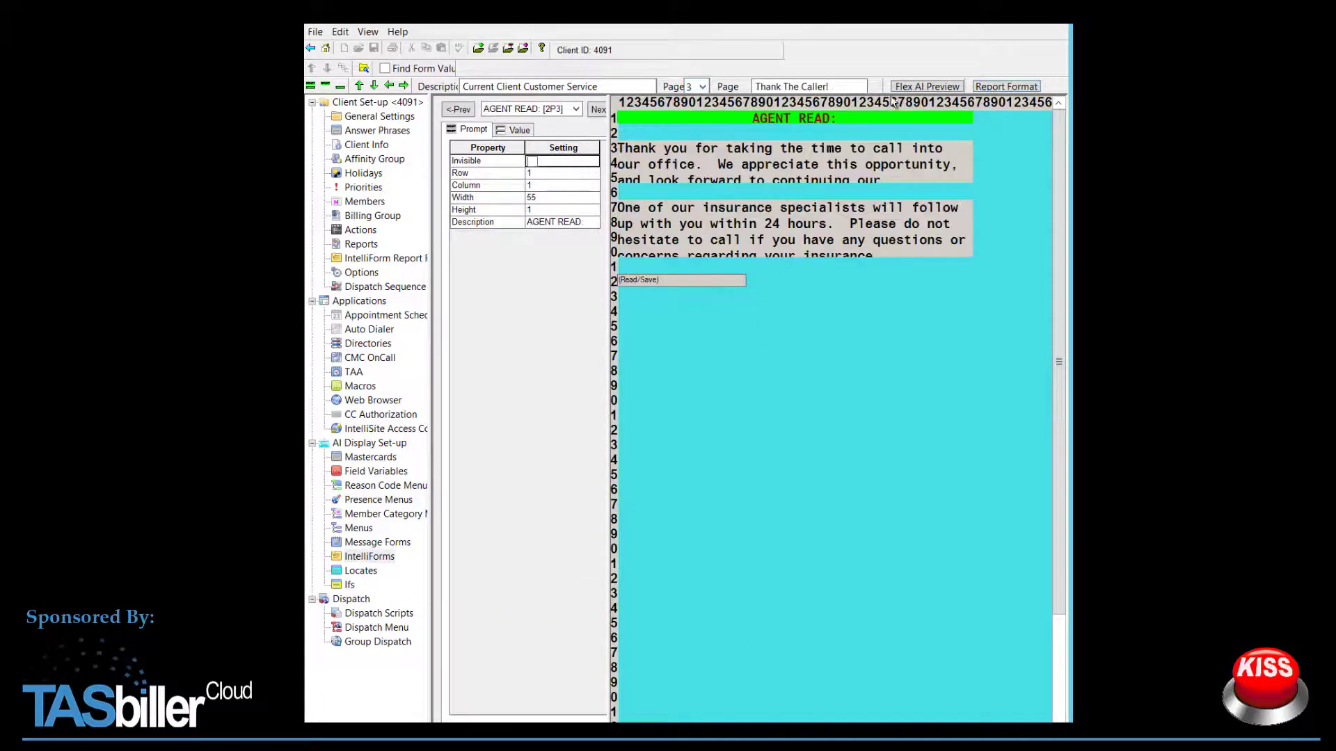
left_click(1023, 87)
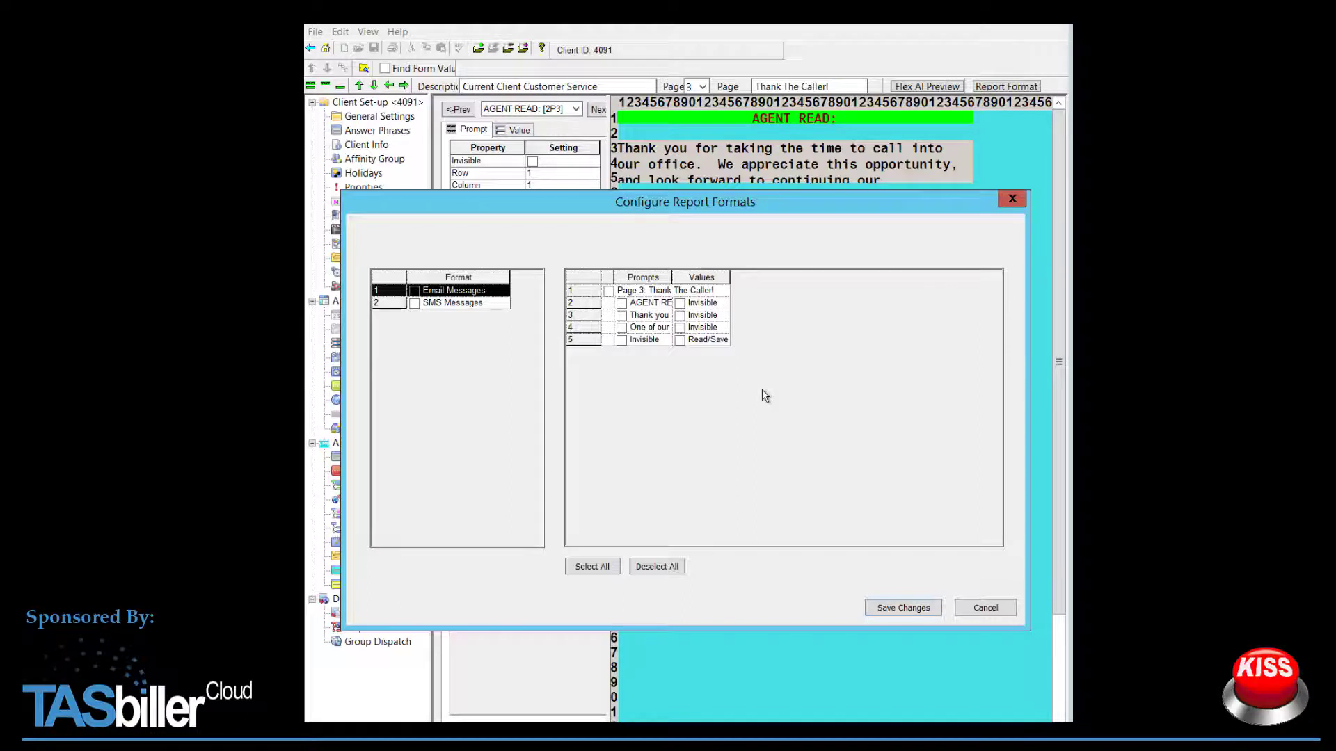
left_click(1011, 200)
left_click(703, 87)
left_click(688, 116)
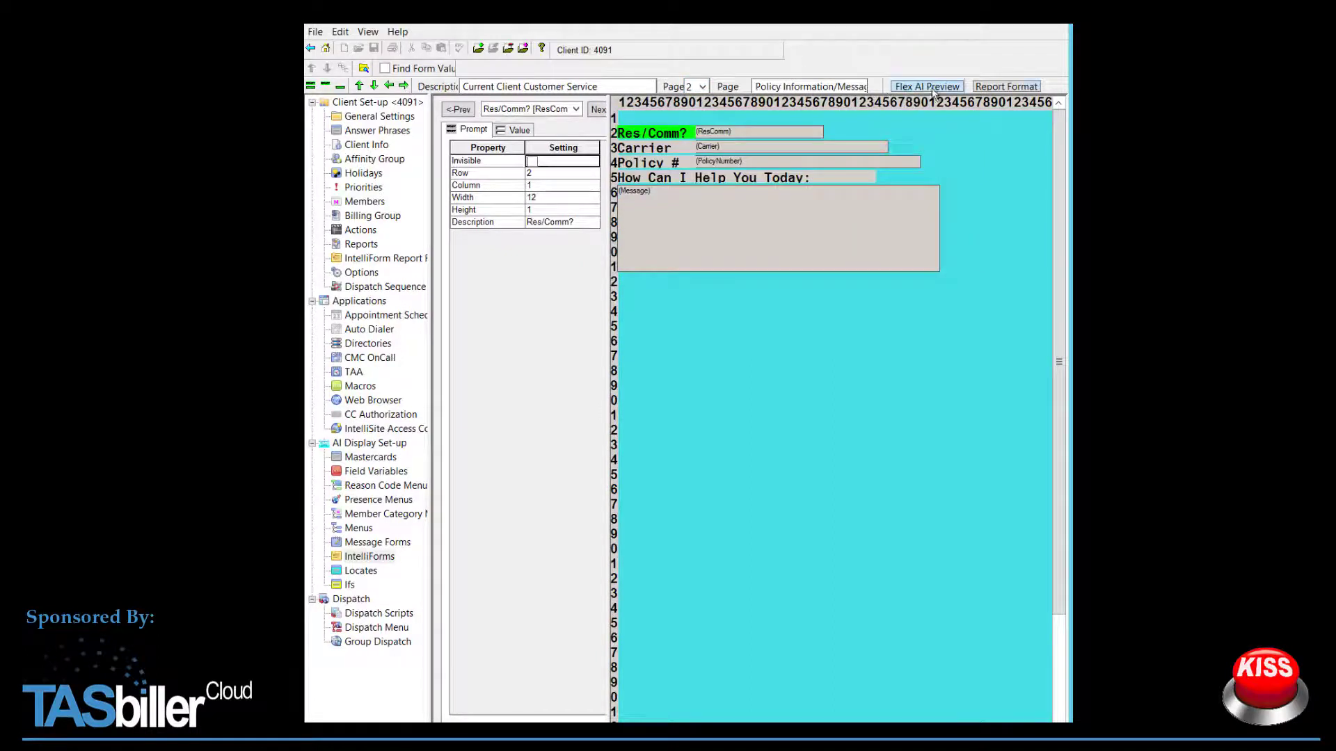
left_click(994, 89)
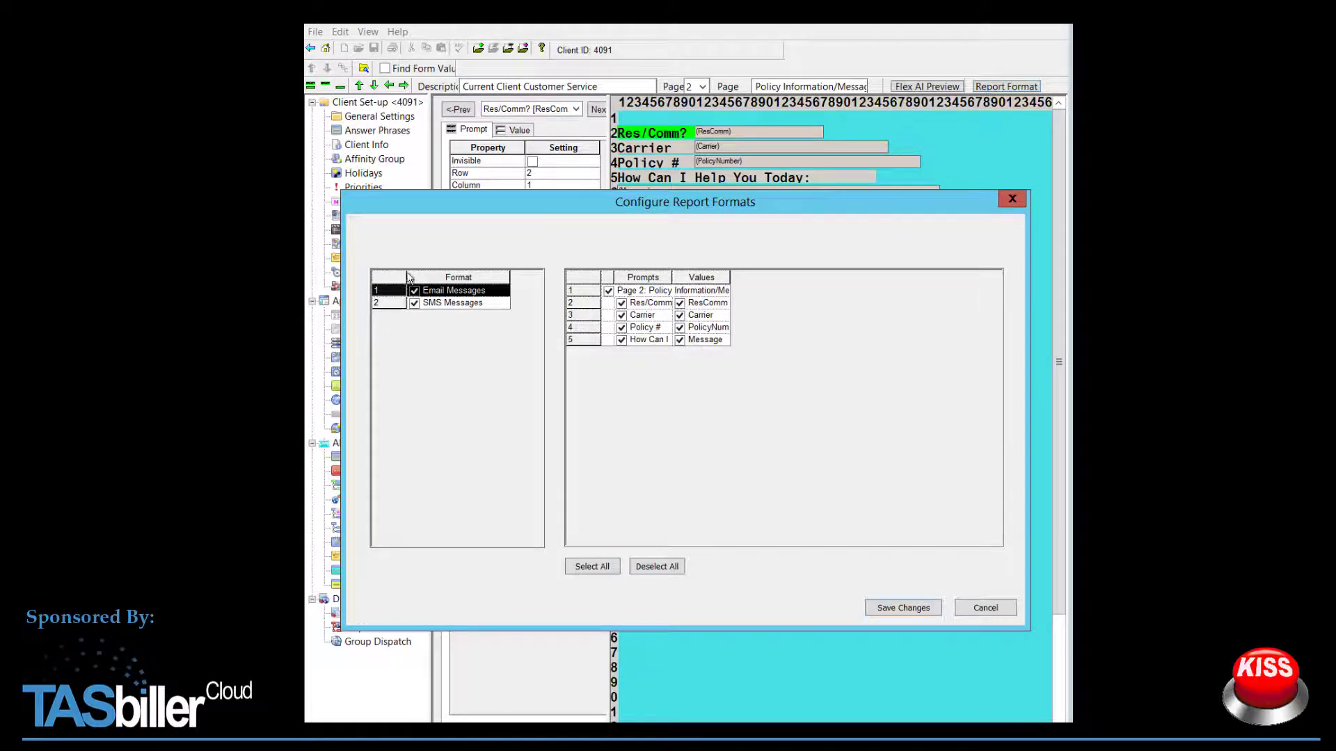
left_click(979, 604)
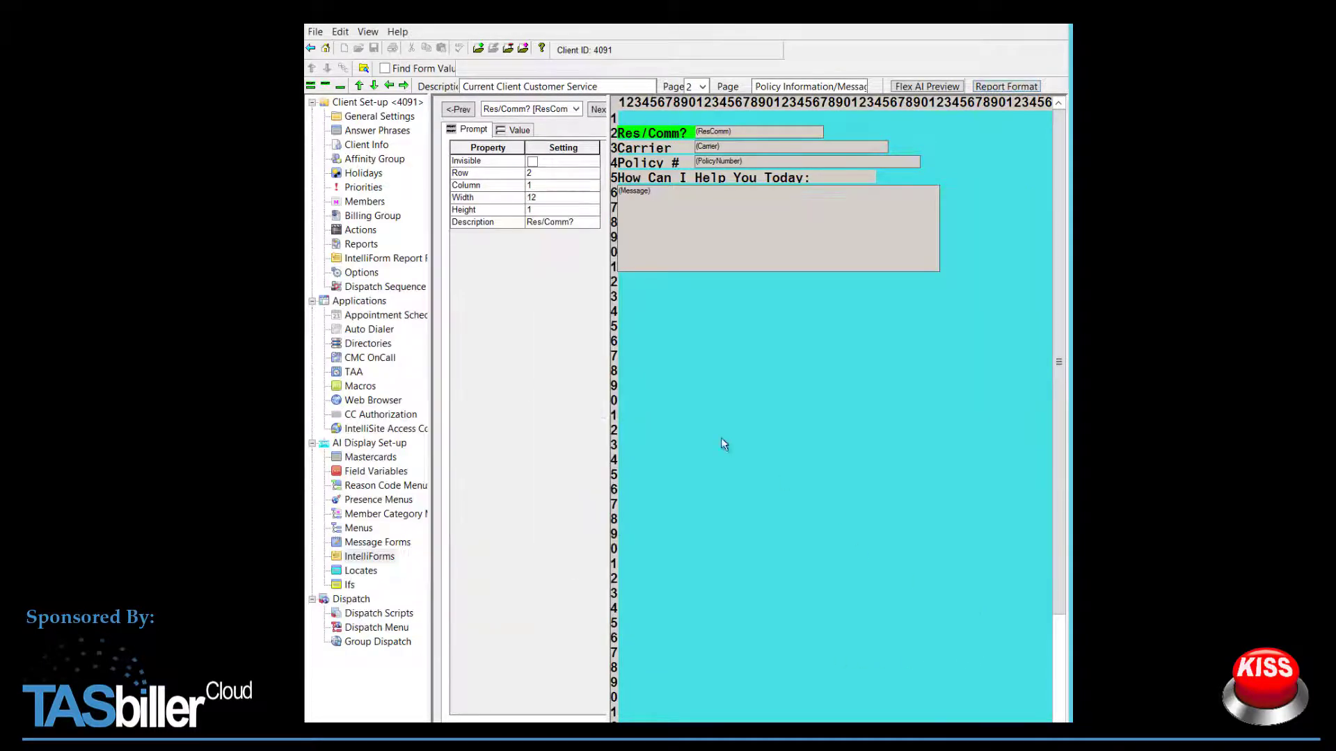
Step: Confirm the Email Messages report format sends Current Client Customer Service pages 1 and 2
left_click(378, 259)
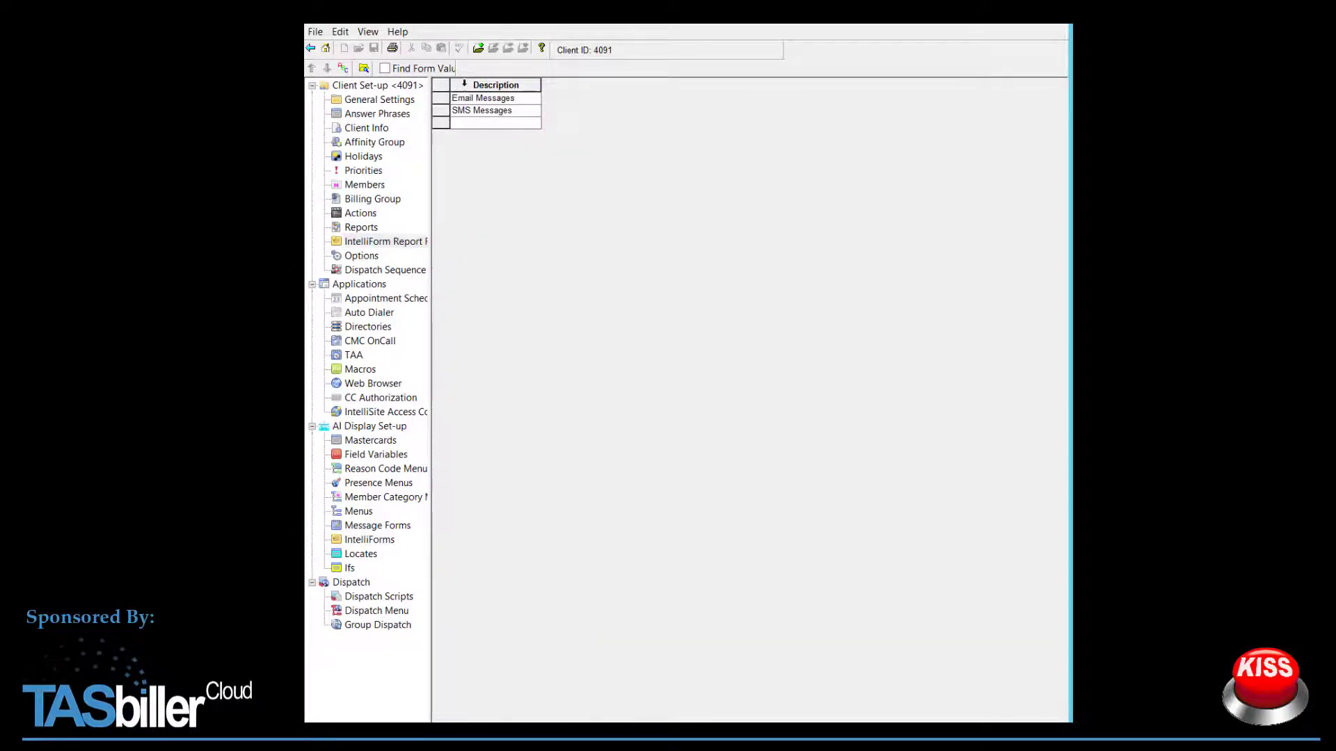
double_click(501, 103)
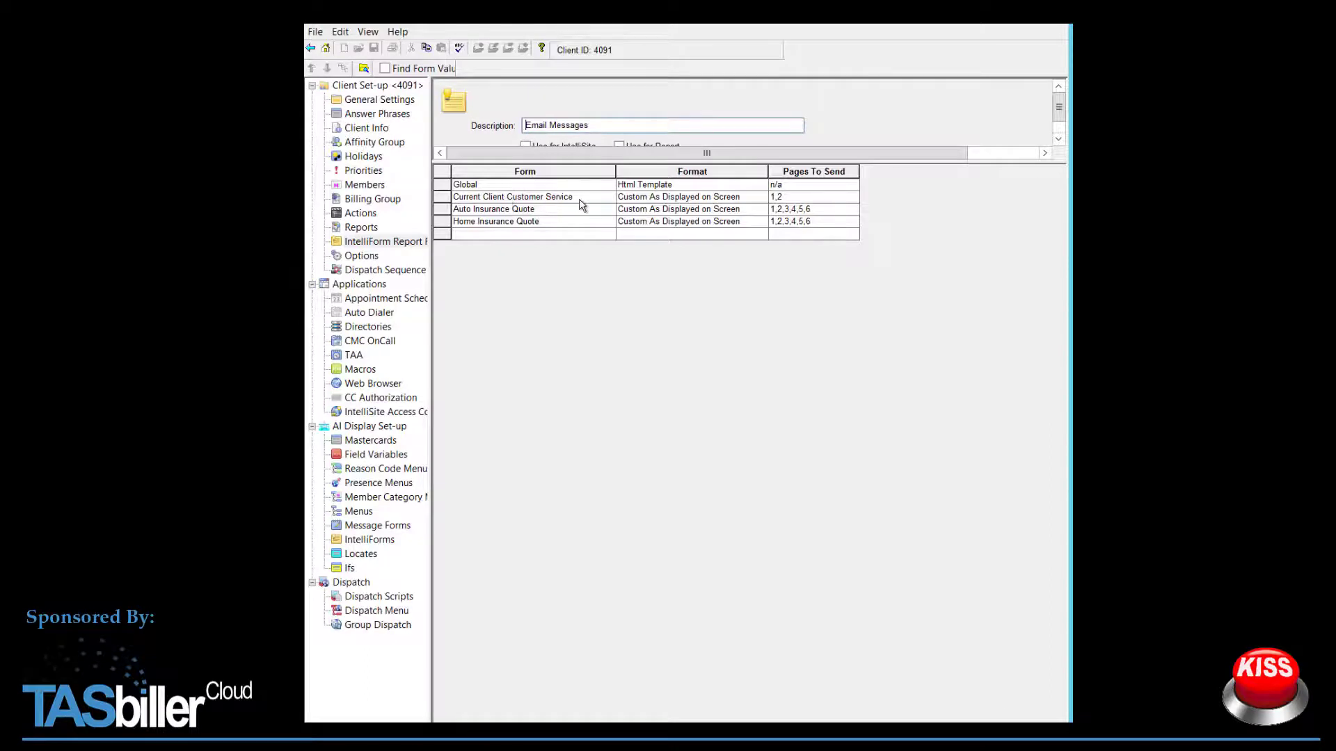
left_click(584, 202)
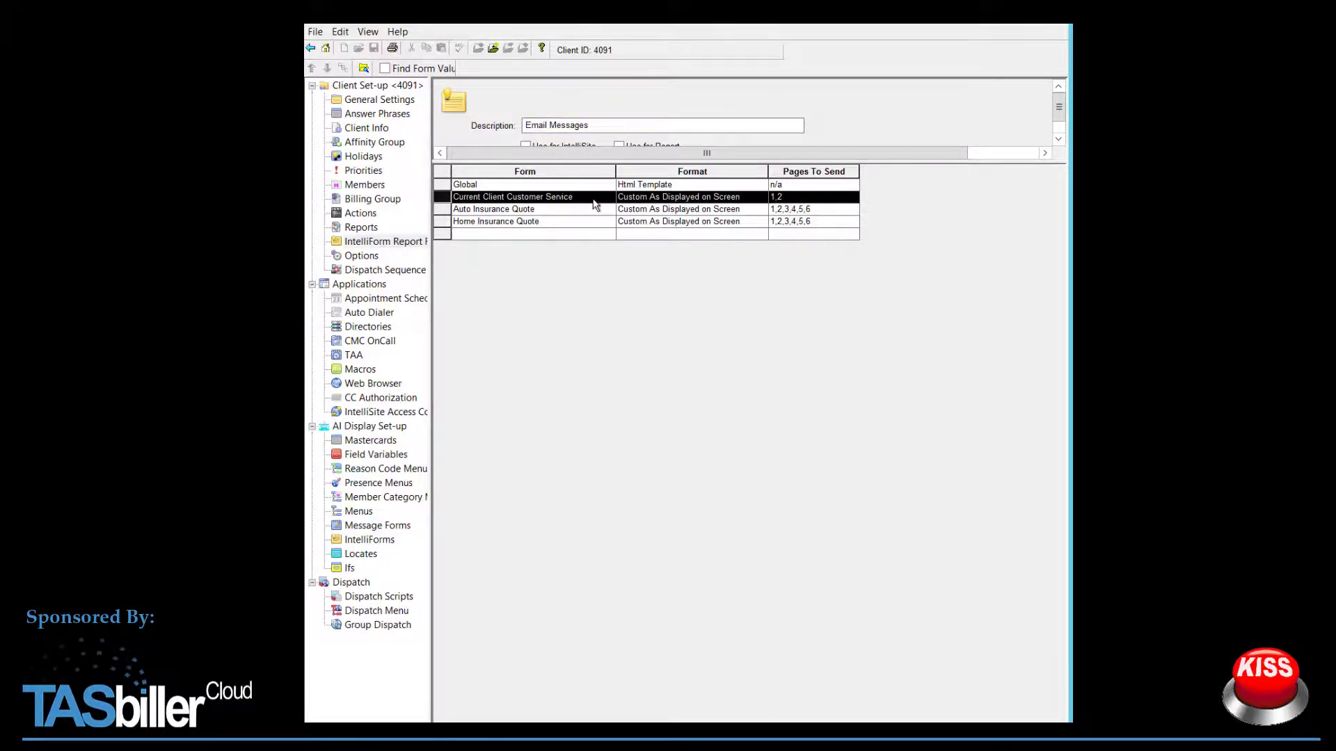
double_click(588, 202)
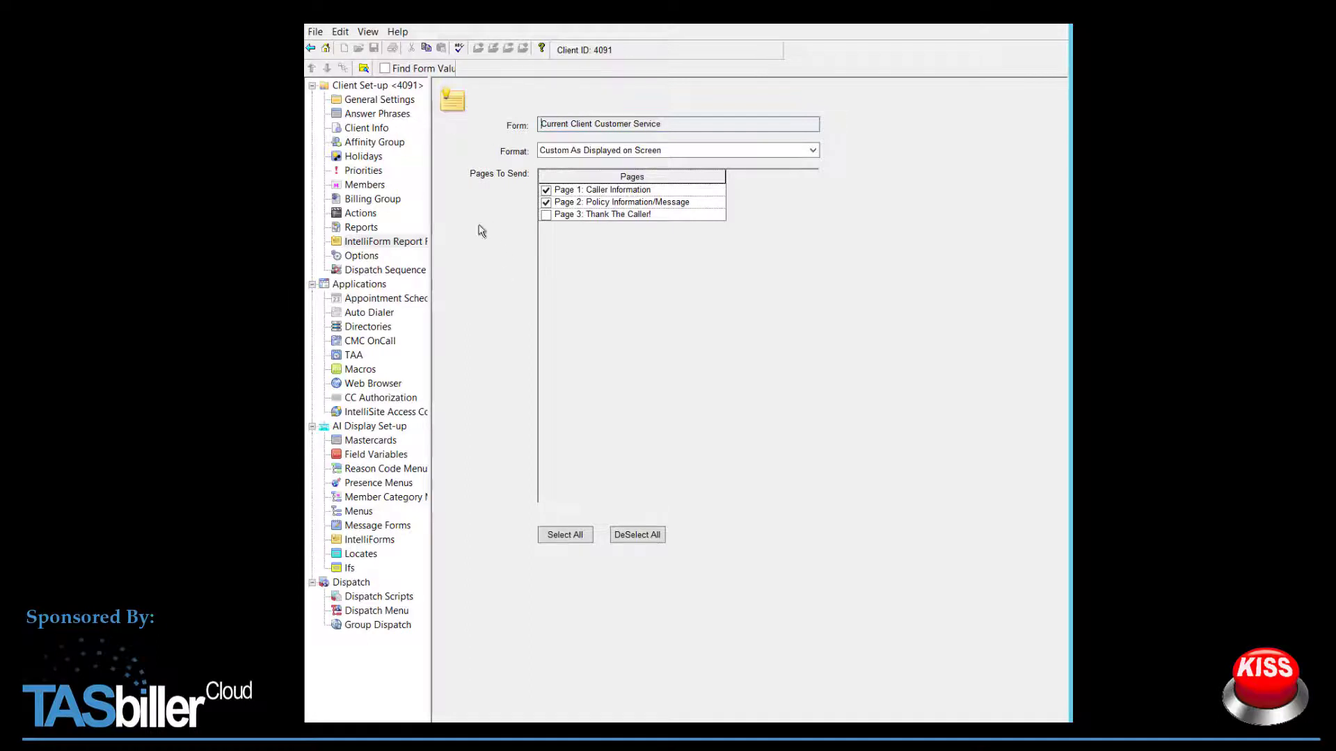
left_click(311, 48)
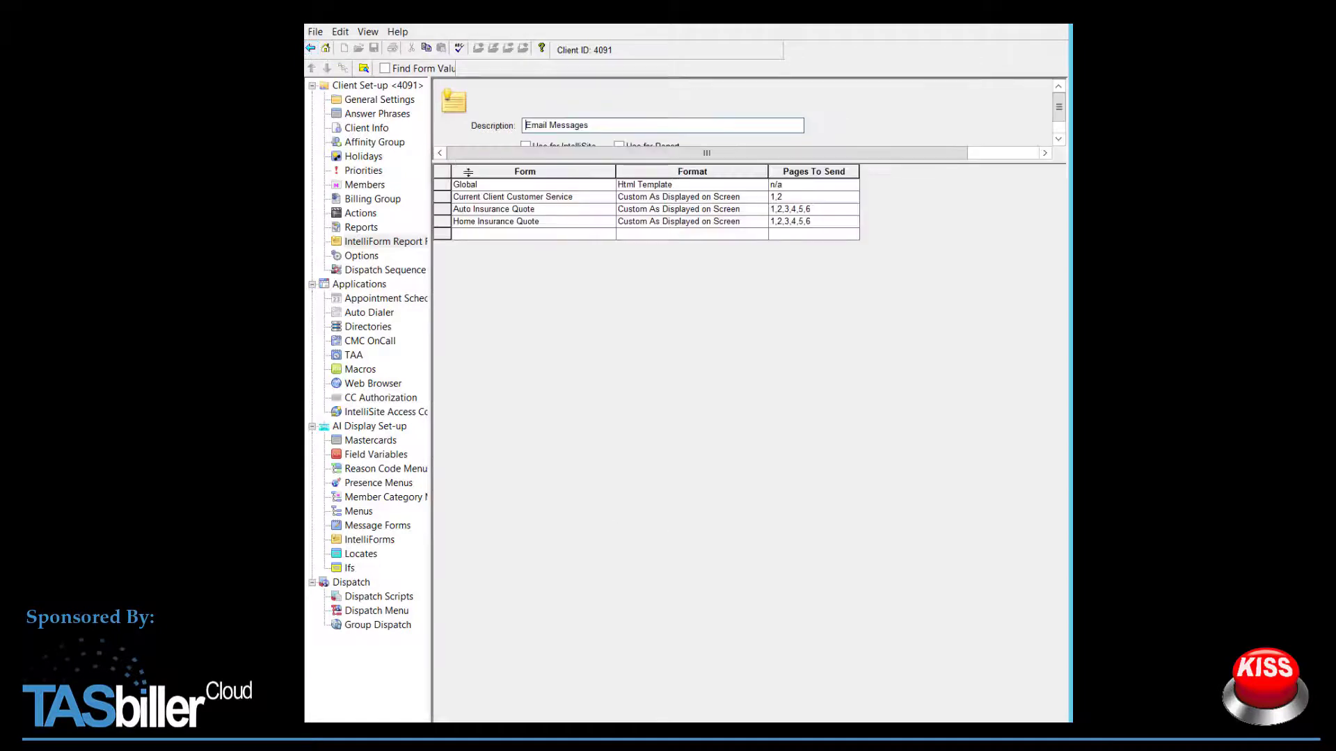
left_click(310, 48)
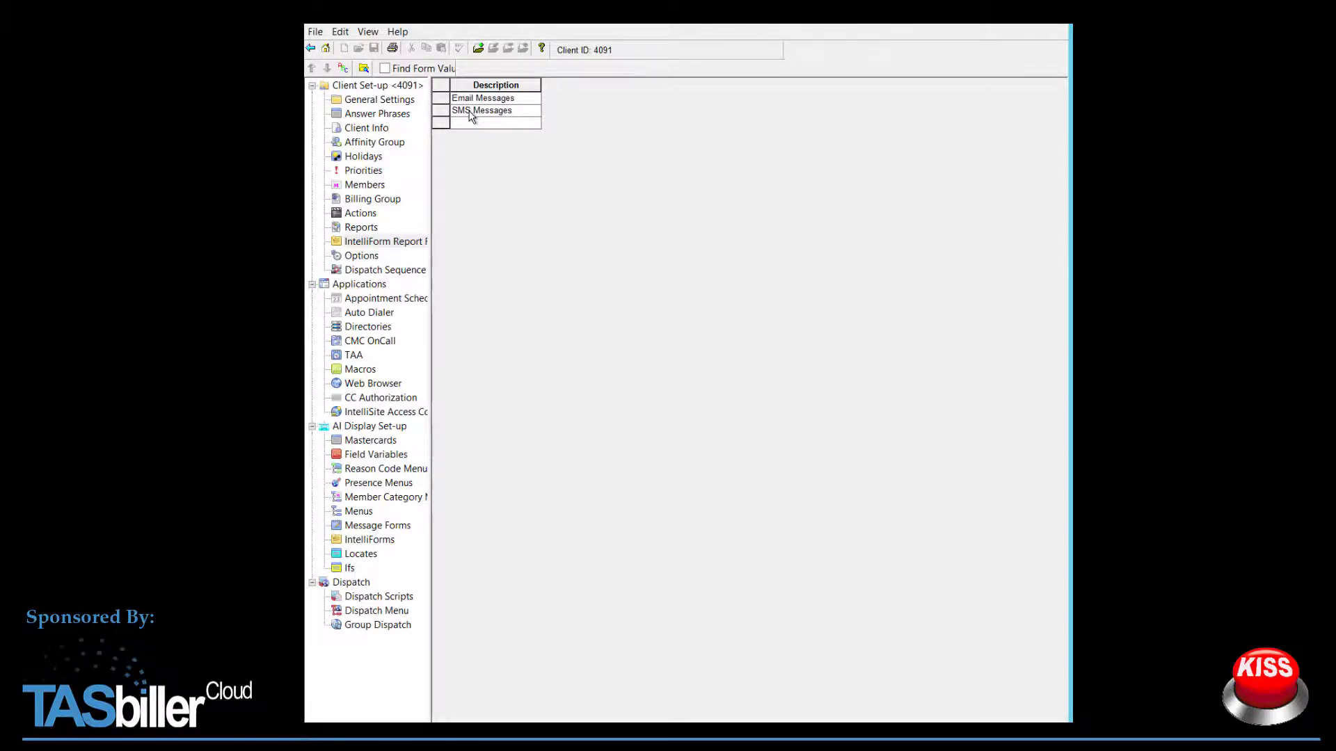
Step: Verify the Office member's e-mail entry uses the Email Messages IntelliForm format
left_click(364, 186)
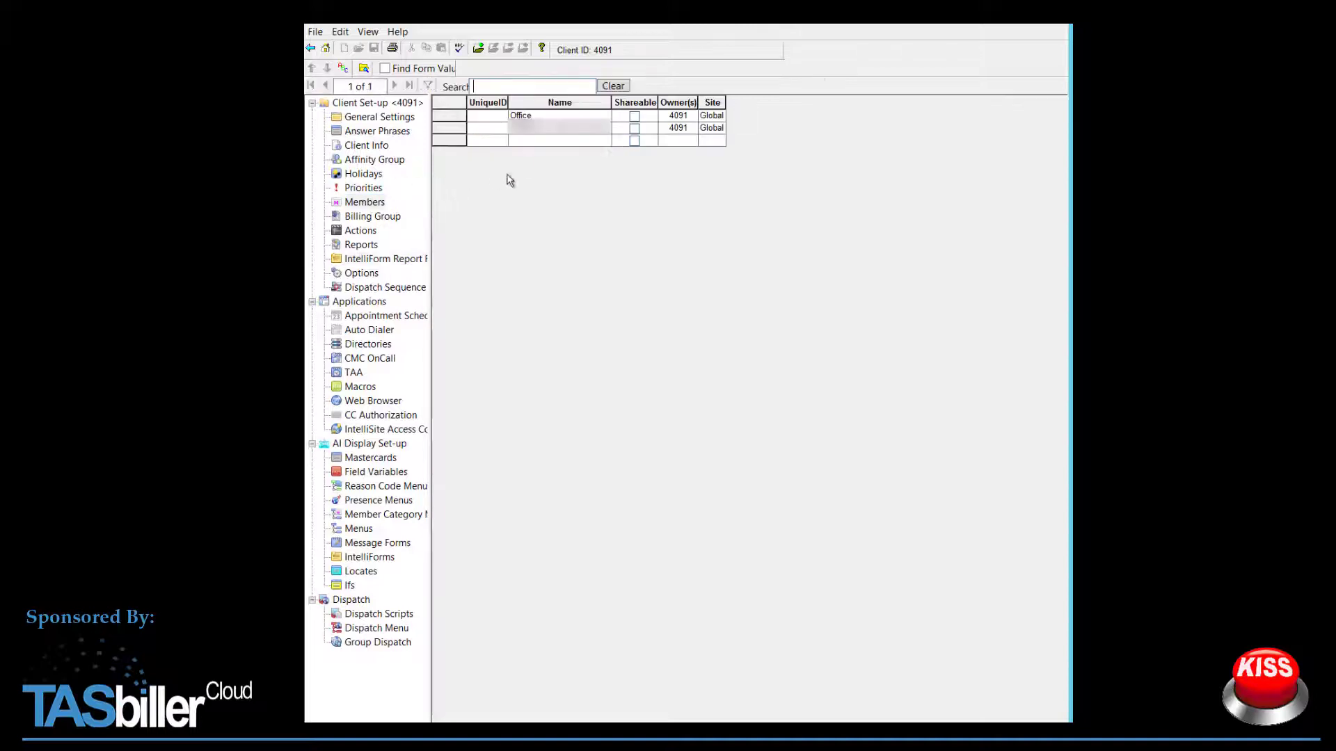
double_click(561, 127)
left_click(494, 133)
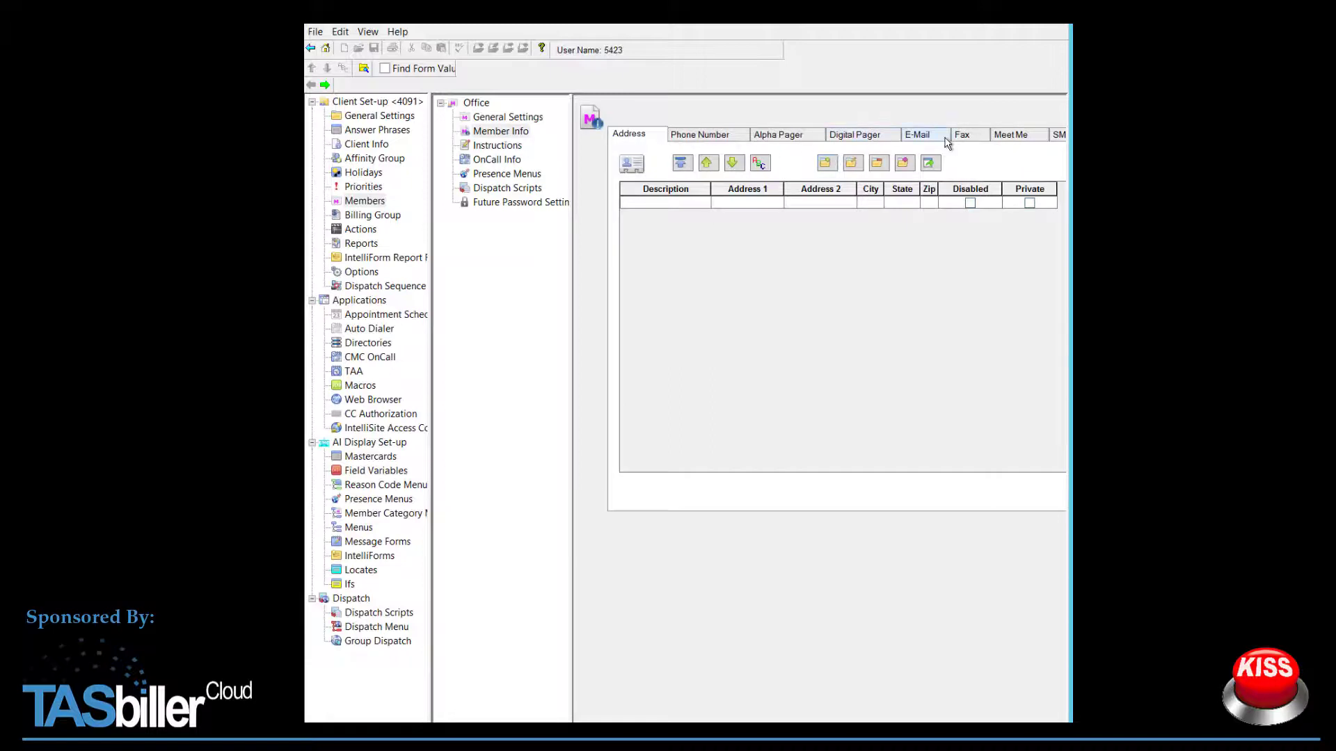
left_click(931, 137)
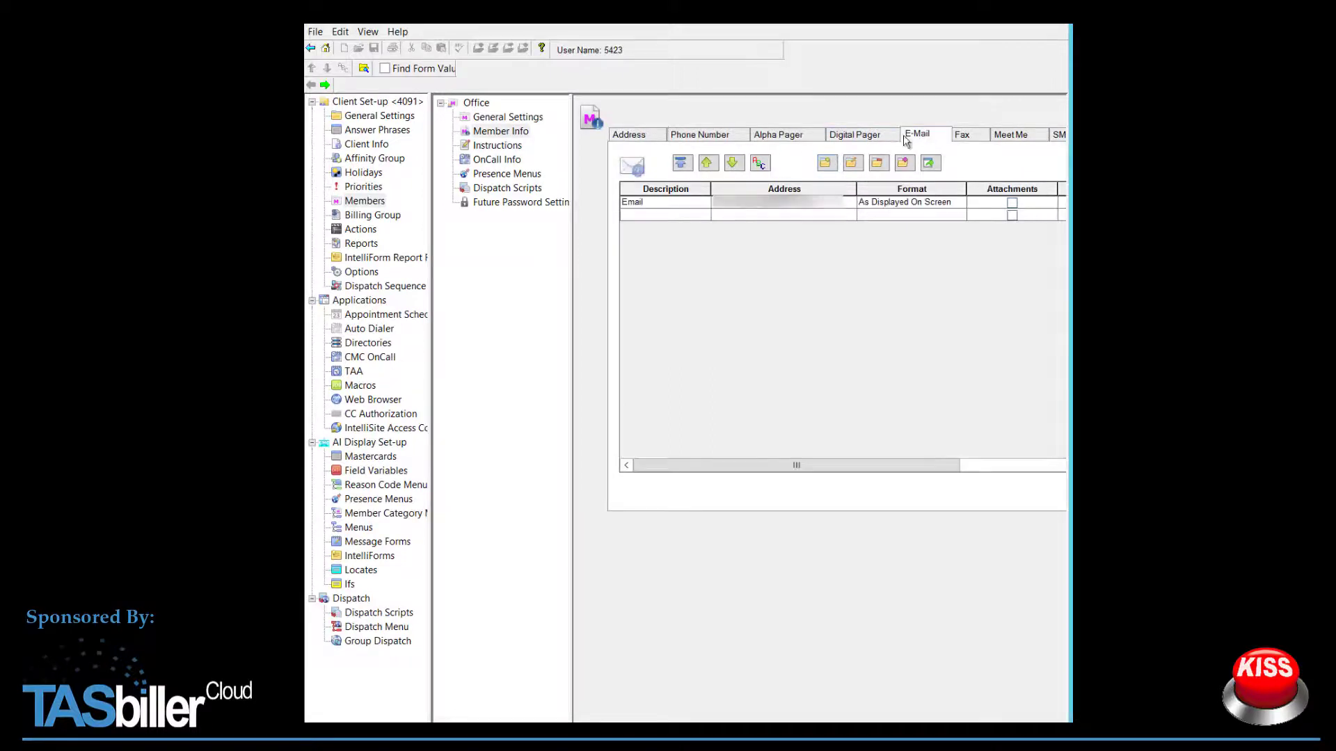
double_click(799, 209)
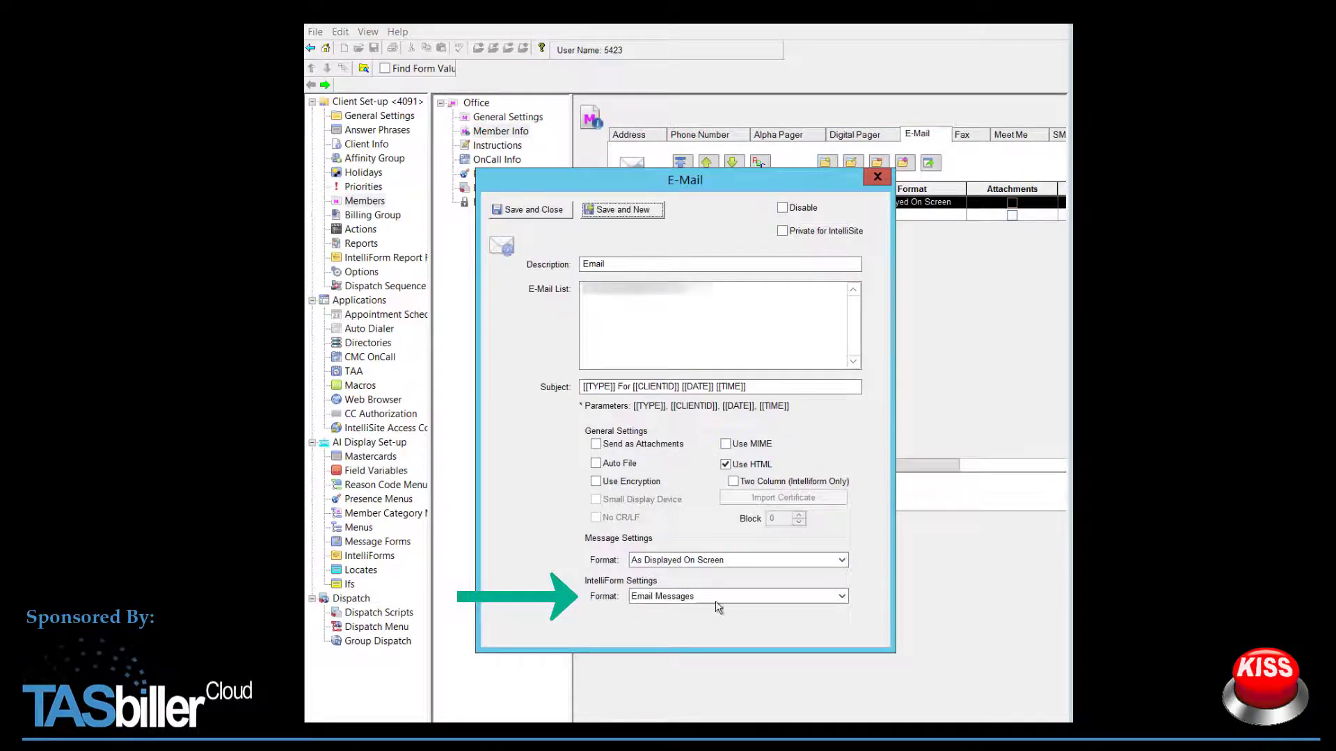
left_click(719, 601)
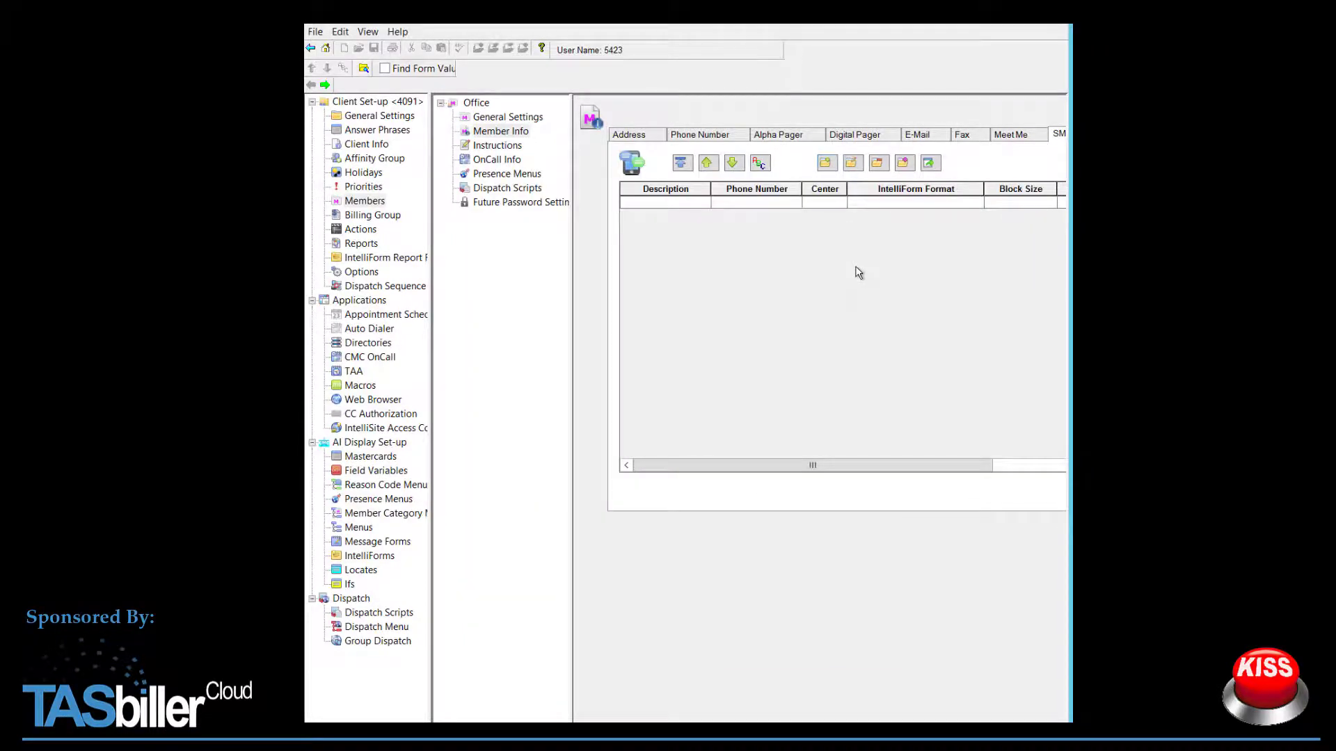
left_click(369, 556)
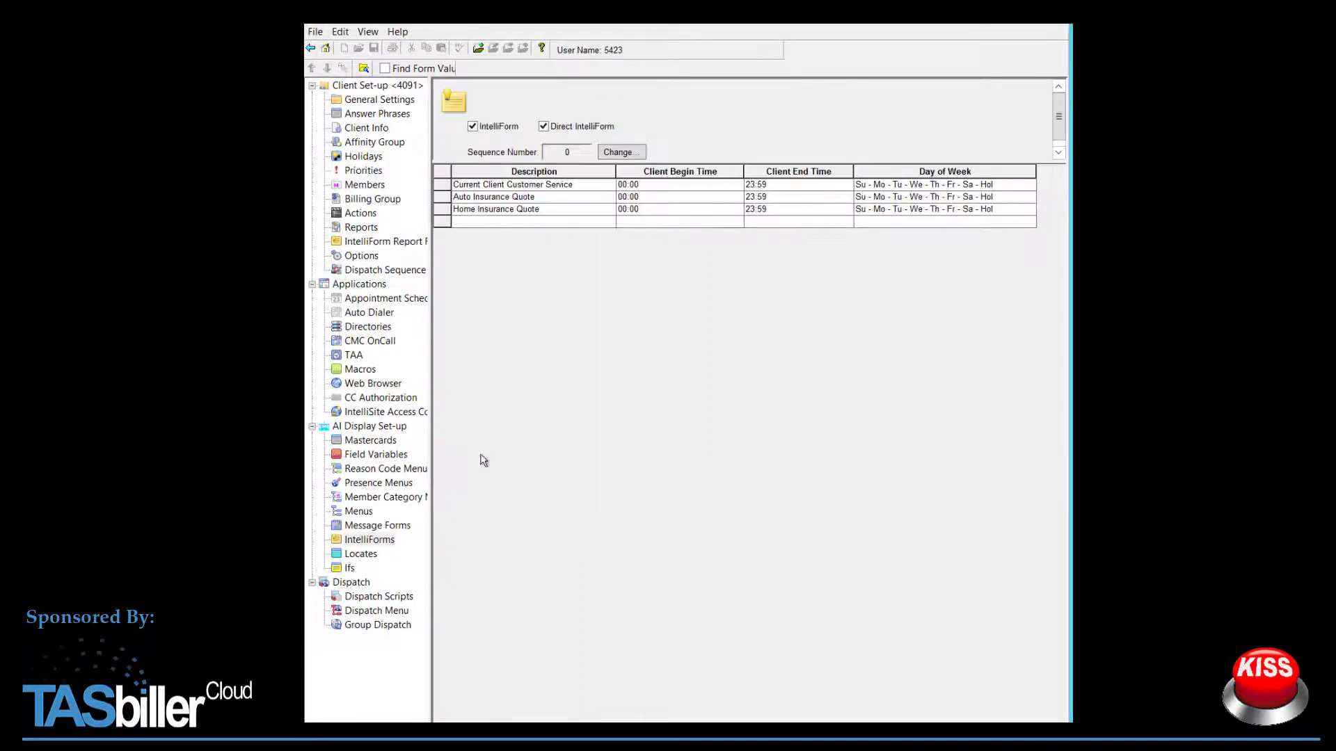
Step: Open Auto Insurance Quote page 2, Driver Information, and review its report formats without saving
double_click(562, 197)
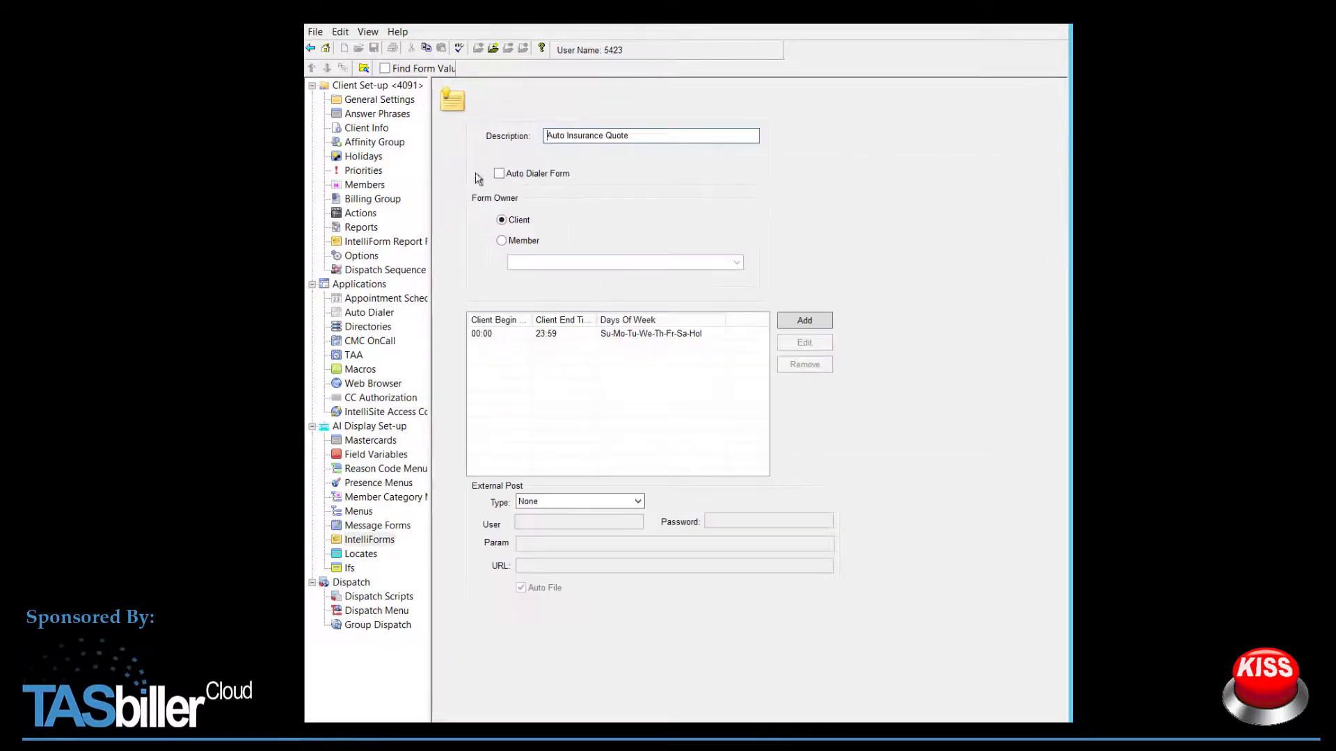
left_click(493, 50)
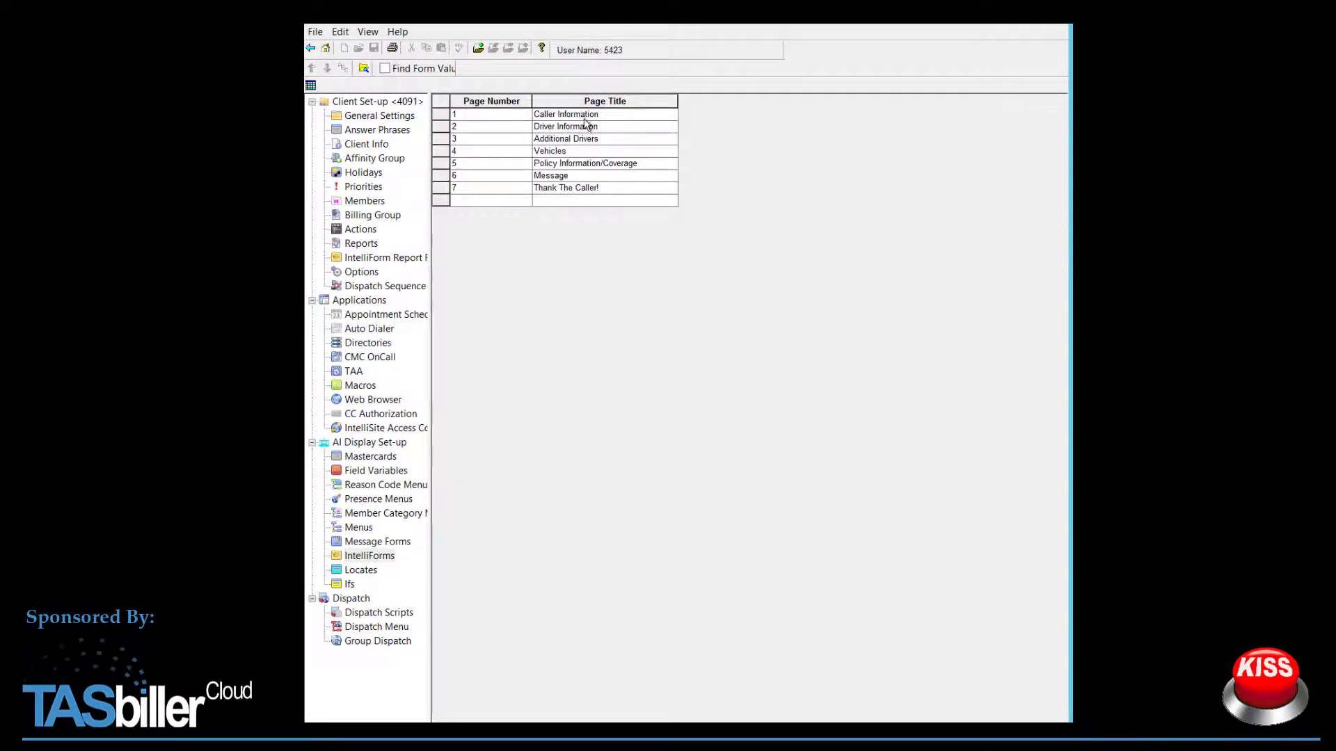
double_click(582, 126)
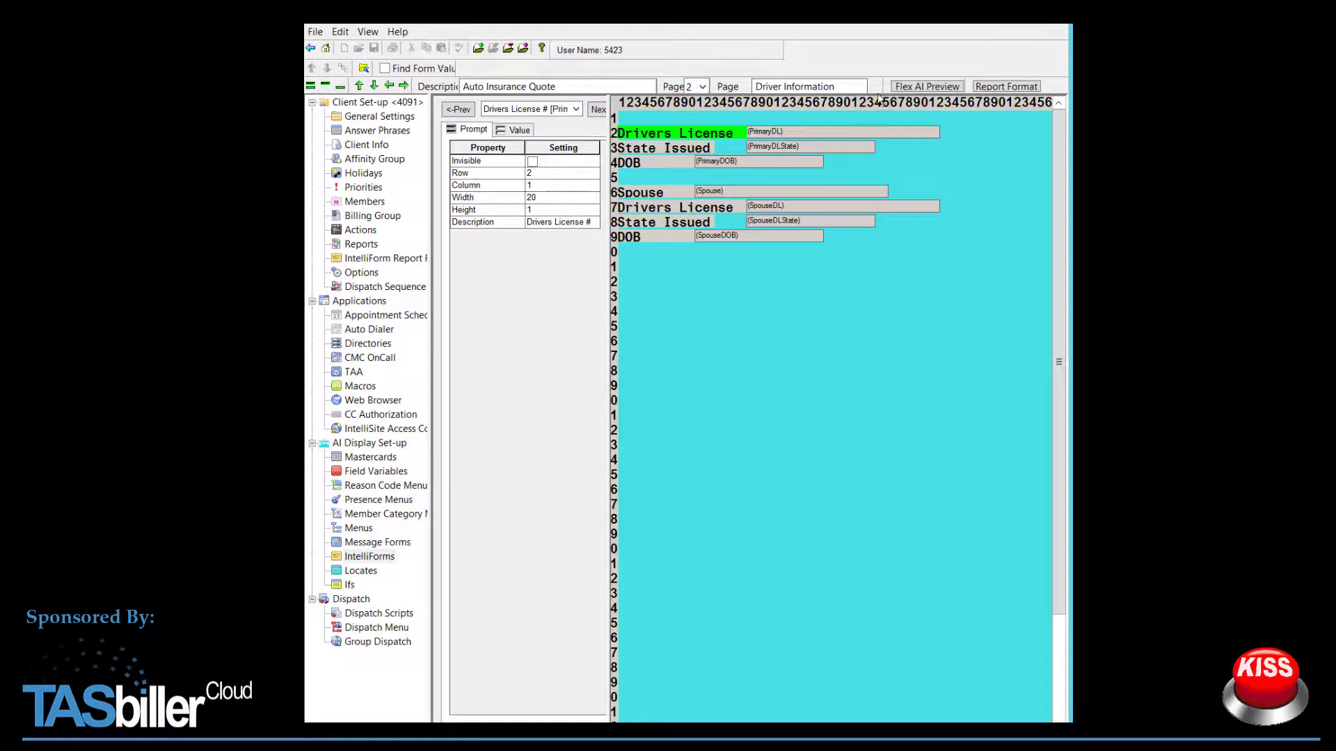
left_click(996, 89)
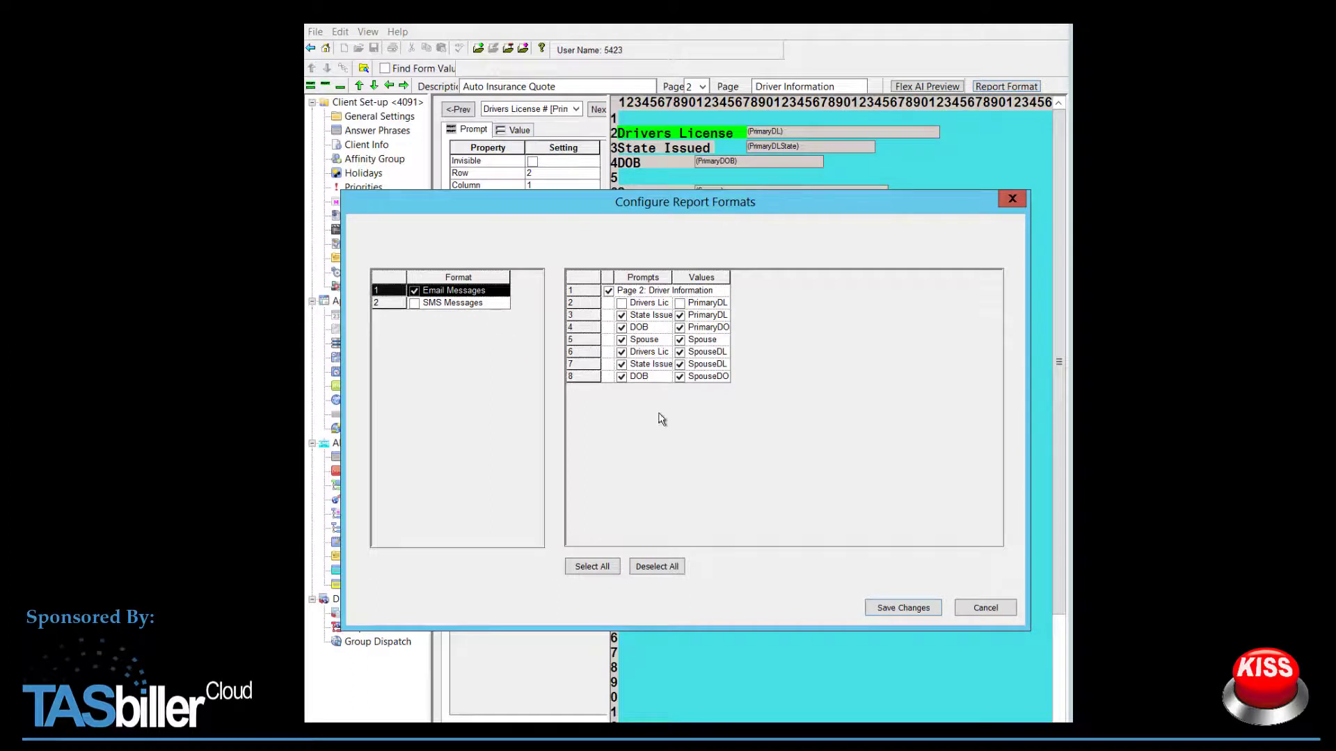
left_click(1002, 609)
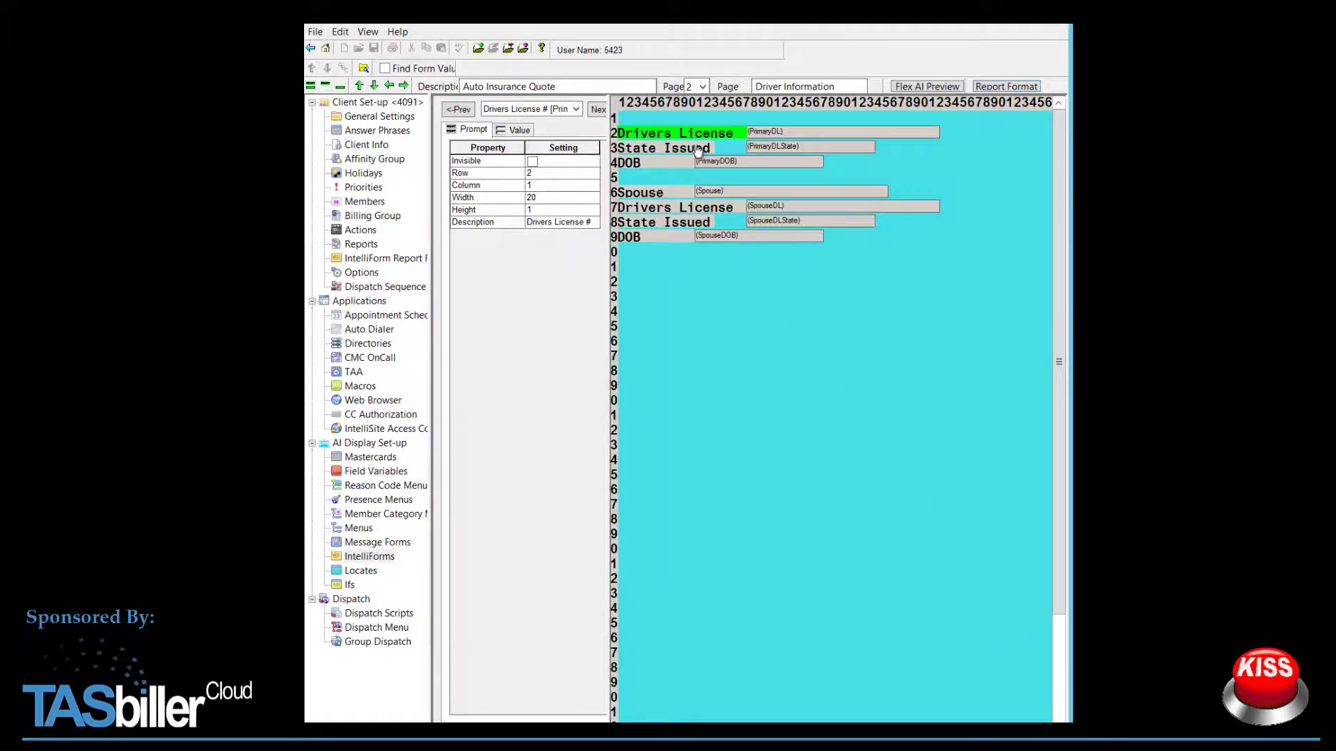
Step: Review page 1 Caller Information's SMS Messages report format prompts, then cancel without saving
left_click(703, 88)
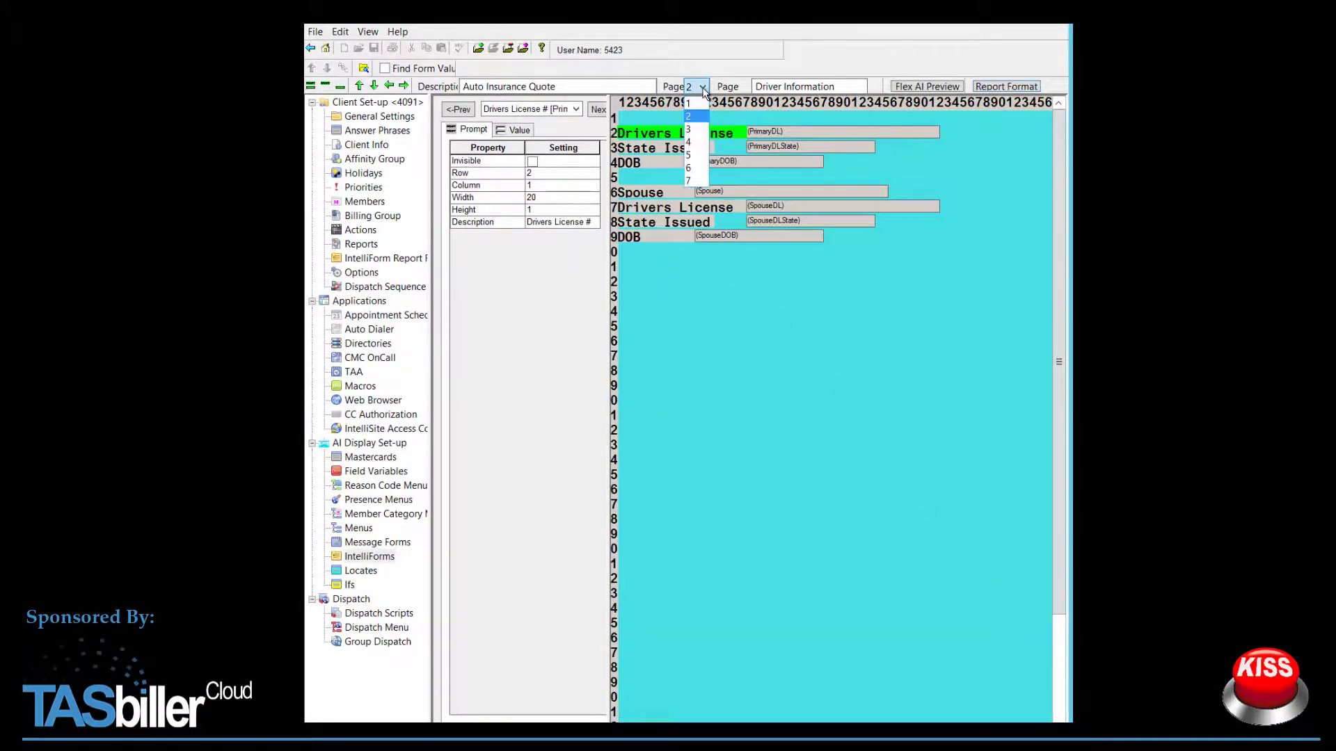
left_click(696, 104)
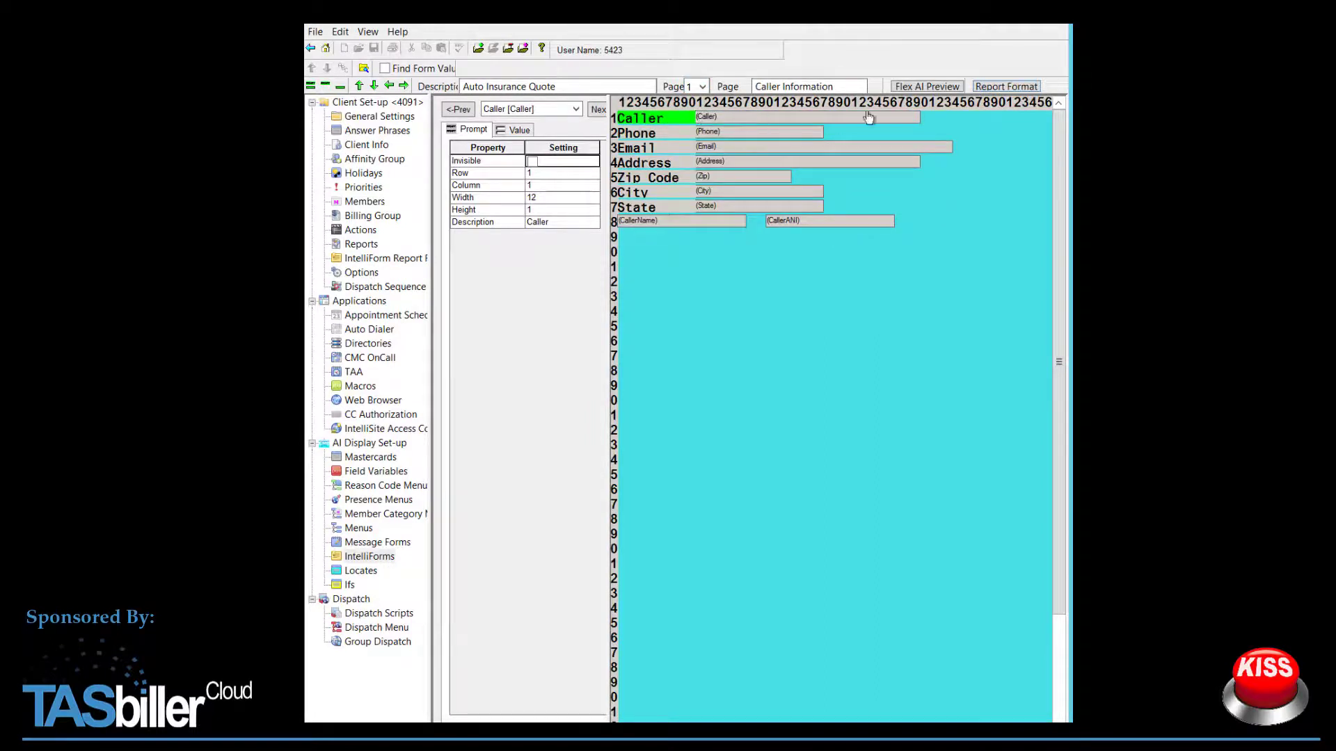
left_click(999, 87)
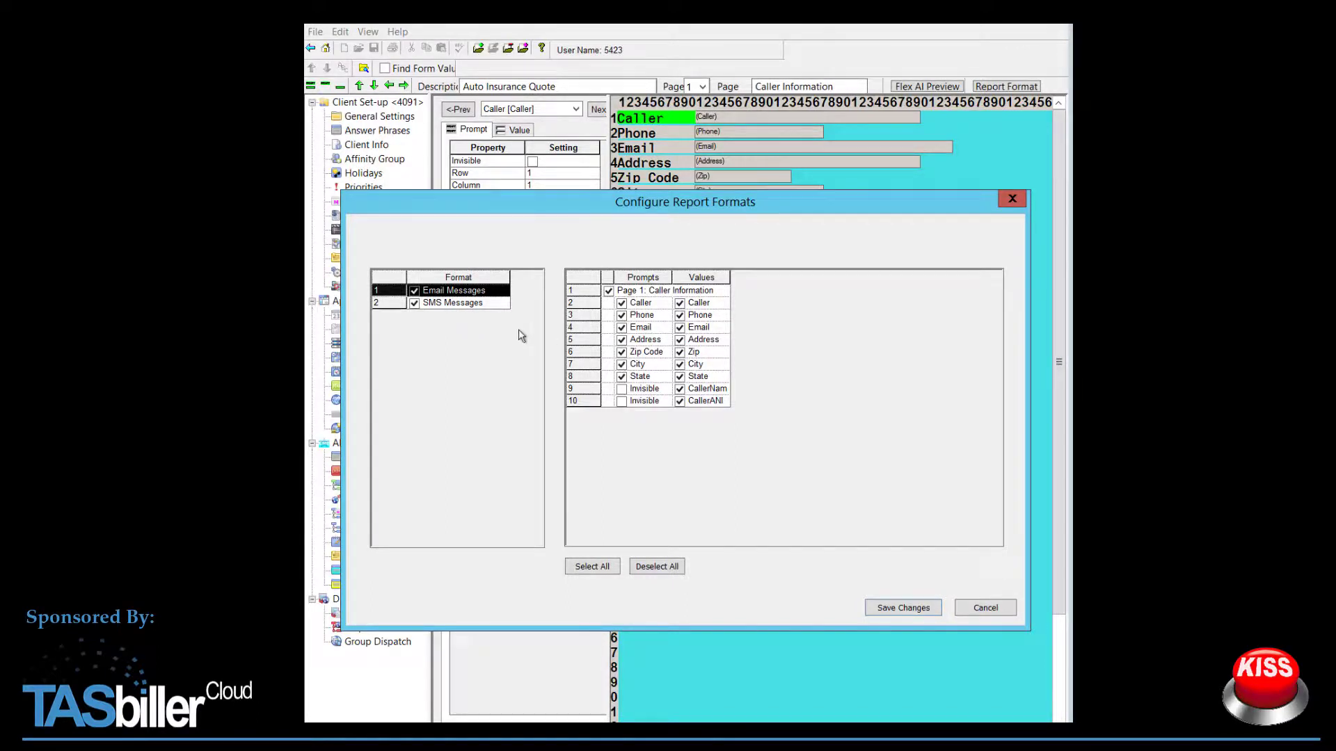
left_click(475, 301)
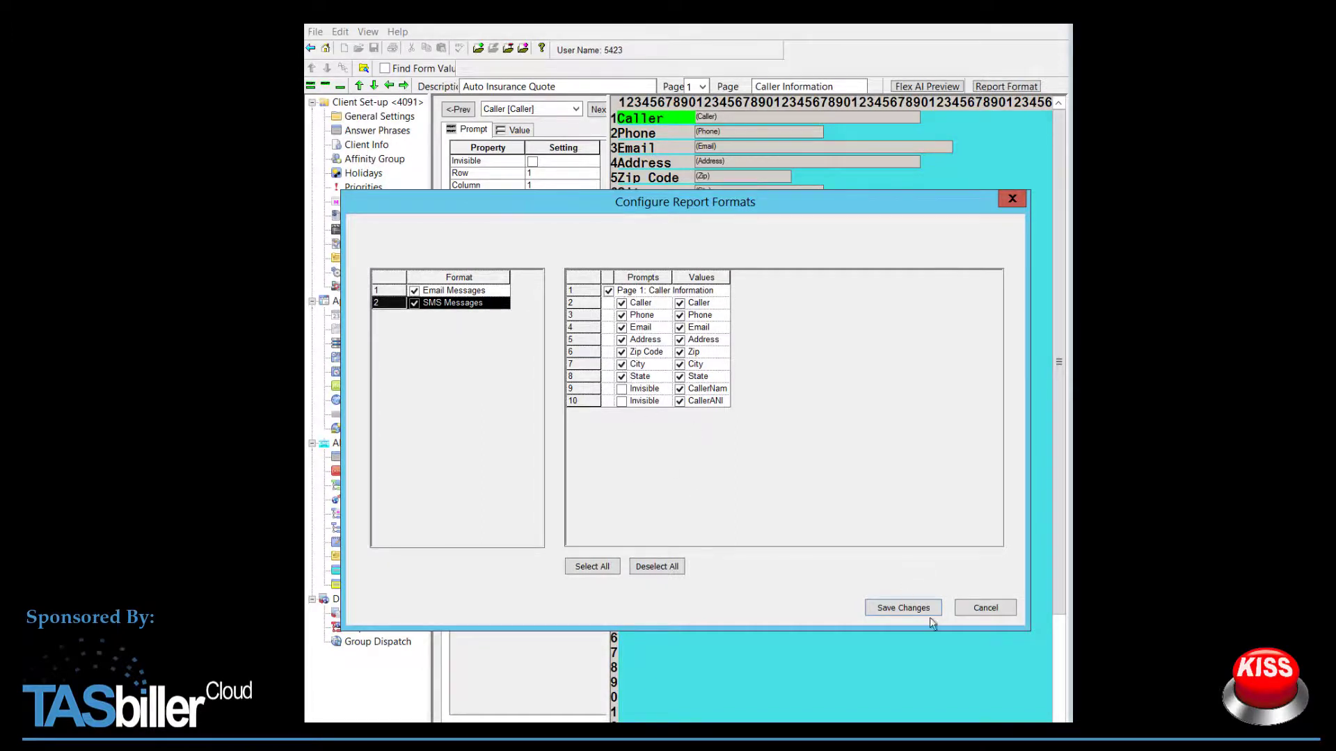
left_click(977, 606)
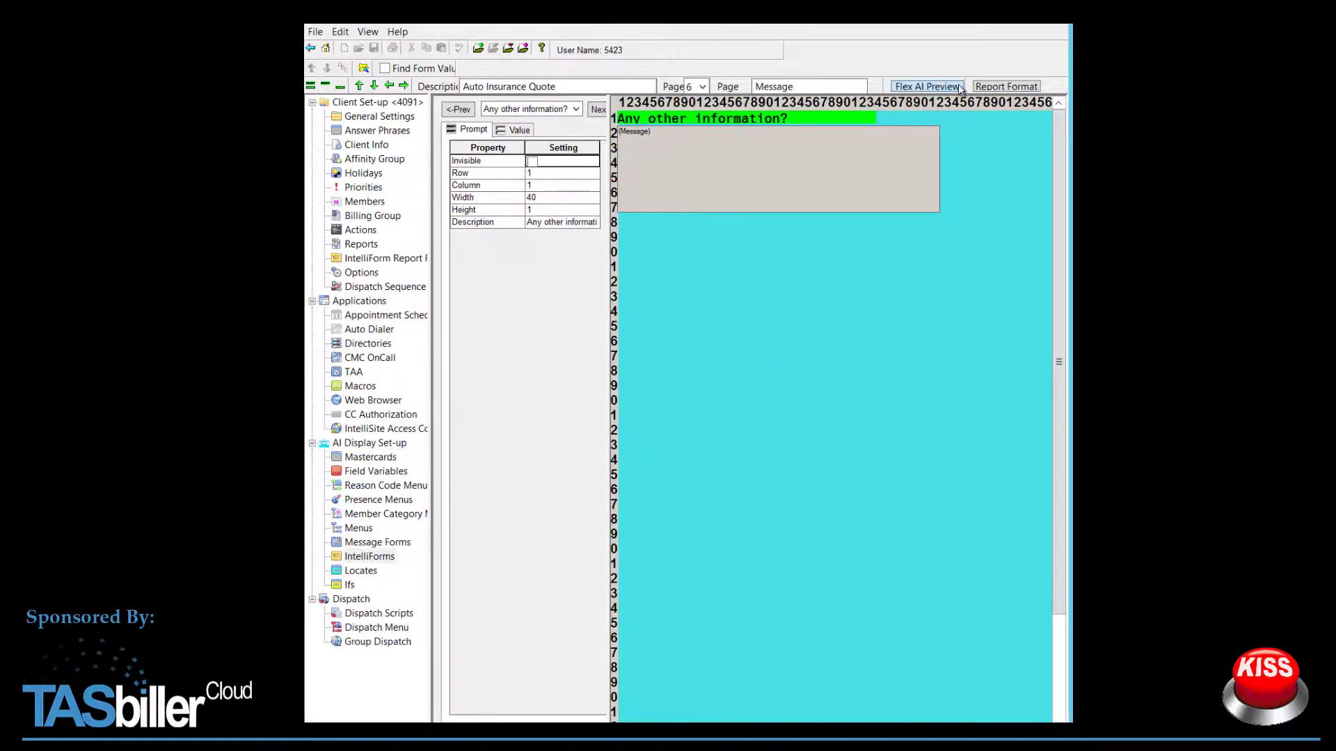
Step: Add page 6, its prompt, and the Message value to the Email Messages report format, and save
left_click(988, 87)
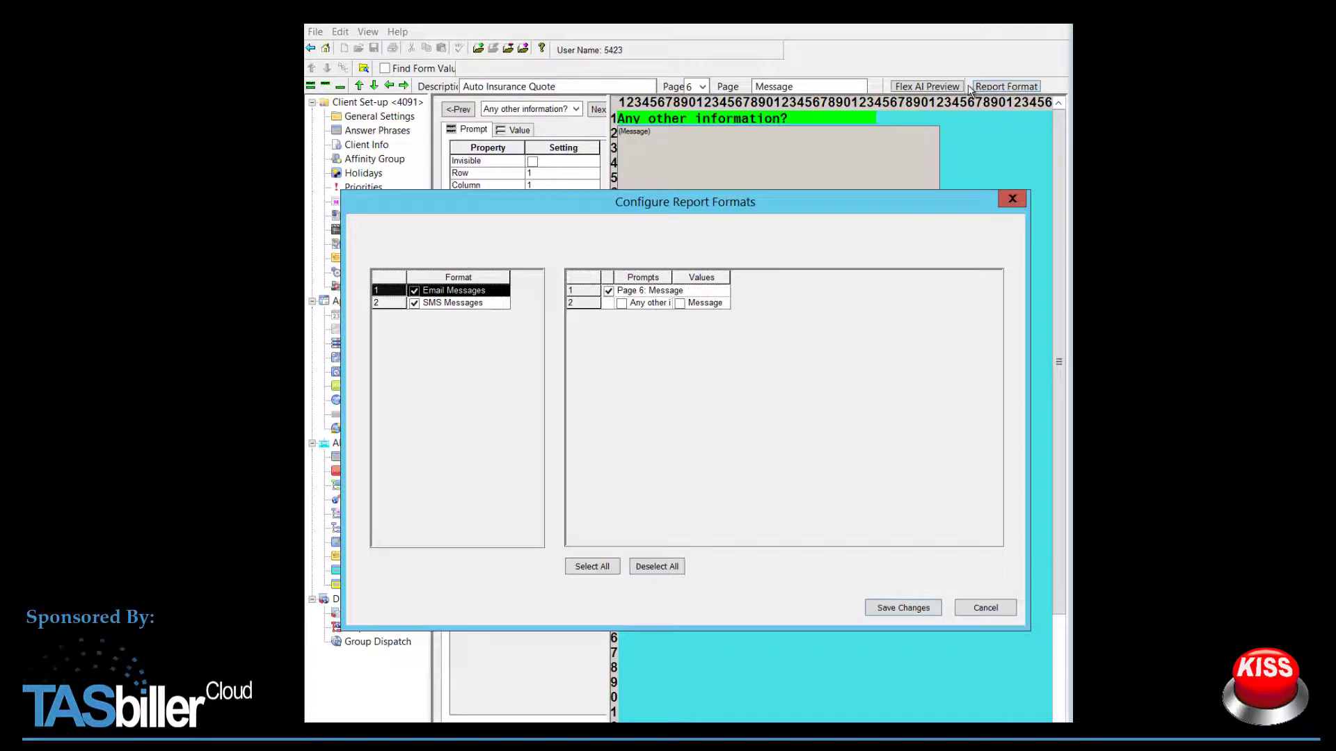
left_click(496, 304)
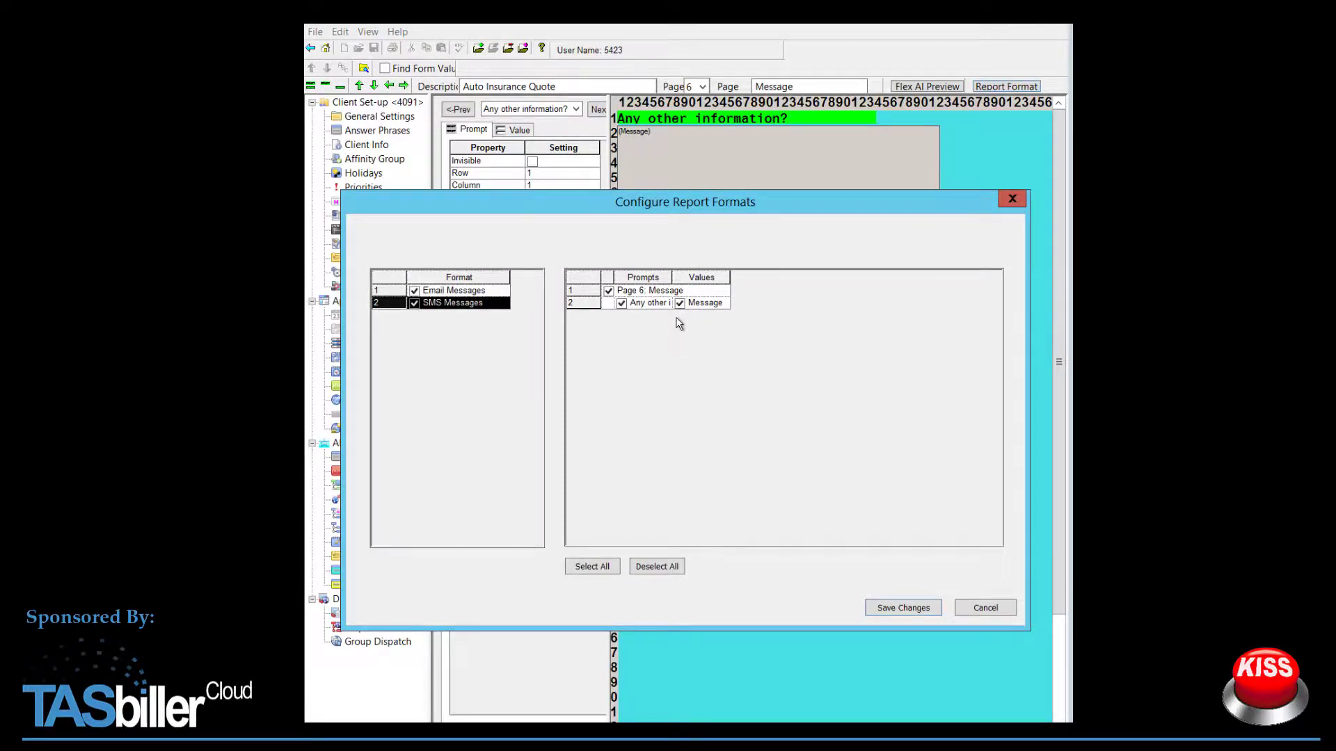
left_click(497, 290)
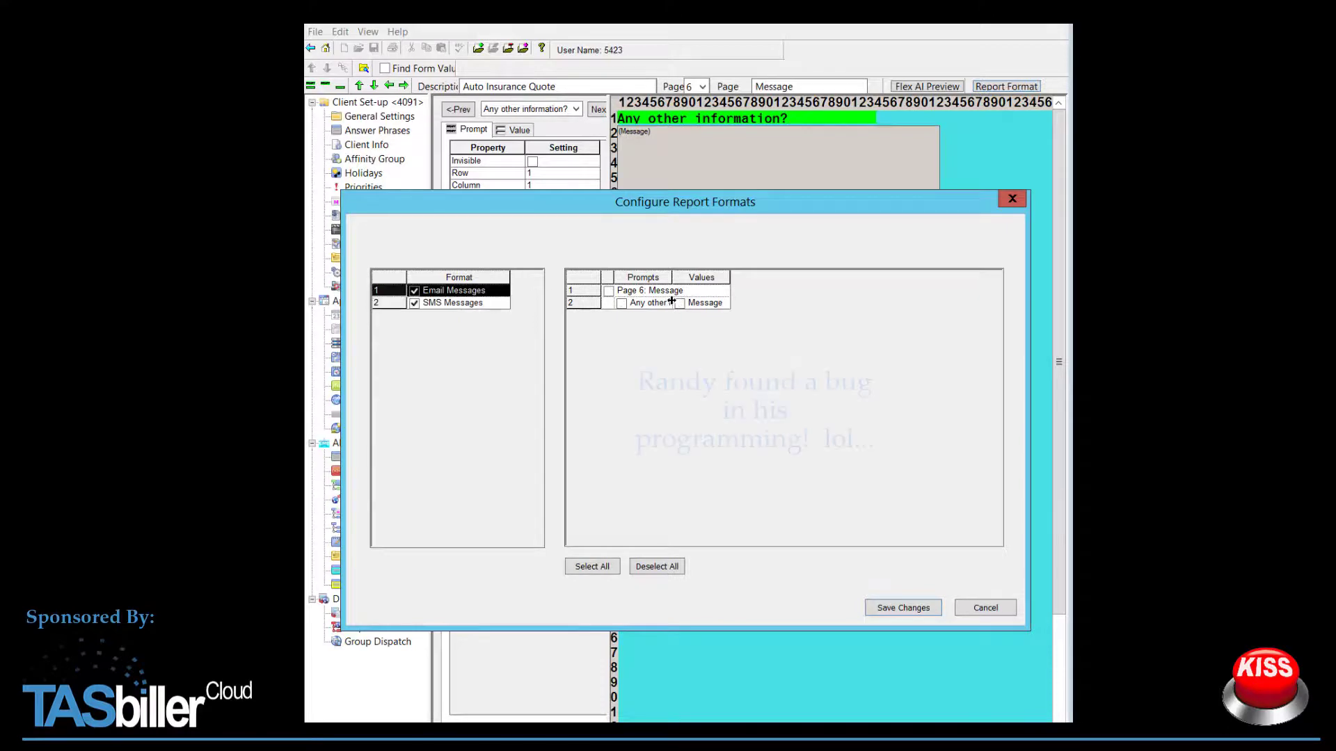
left_click_drag(675, 304, 678, 303)
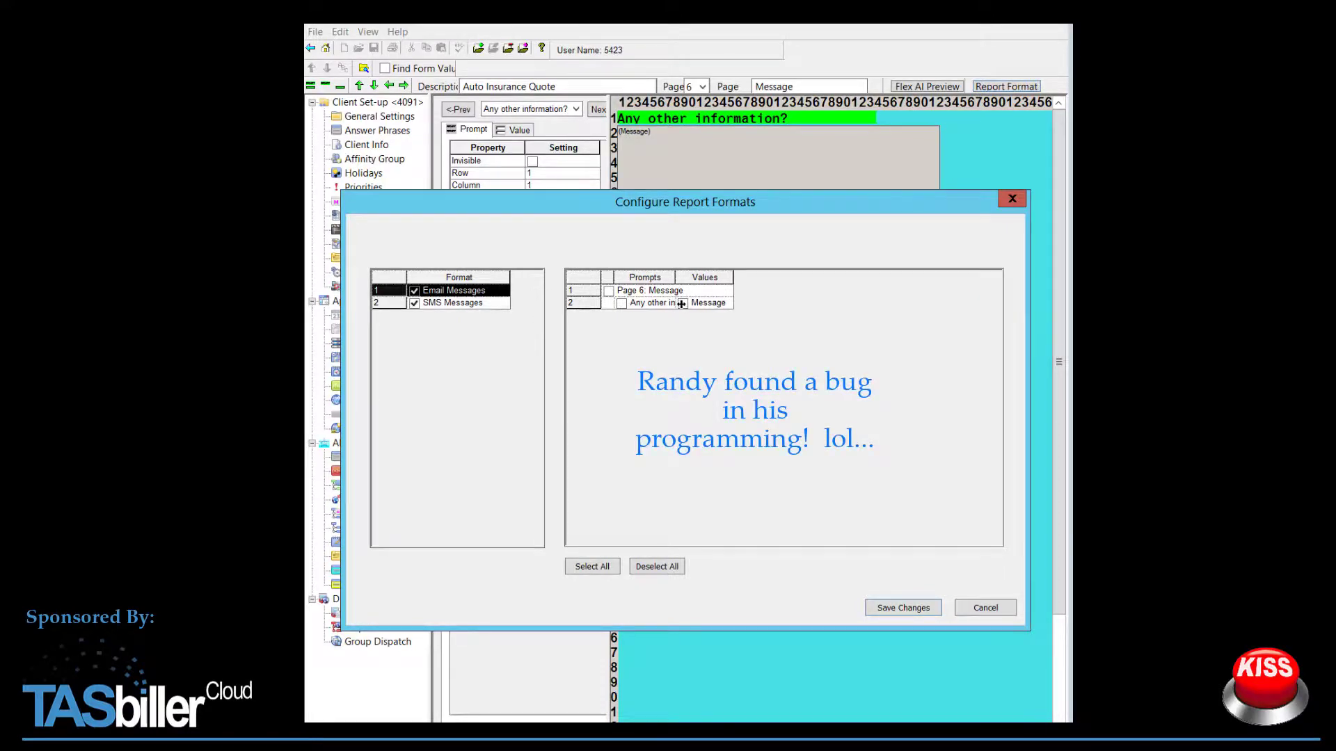
left_click(682, 304)
left_click(609, 292)
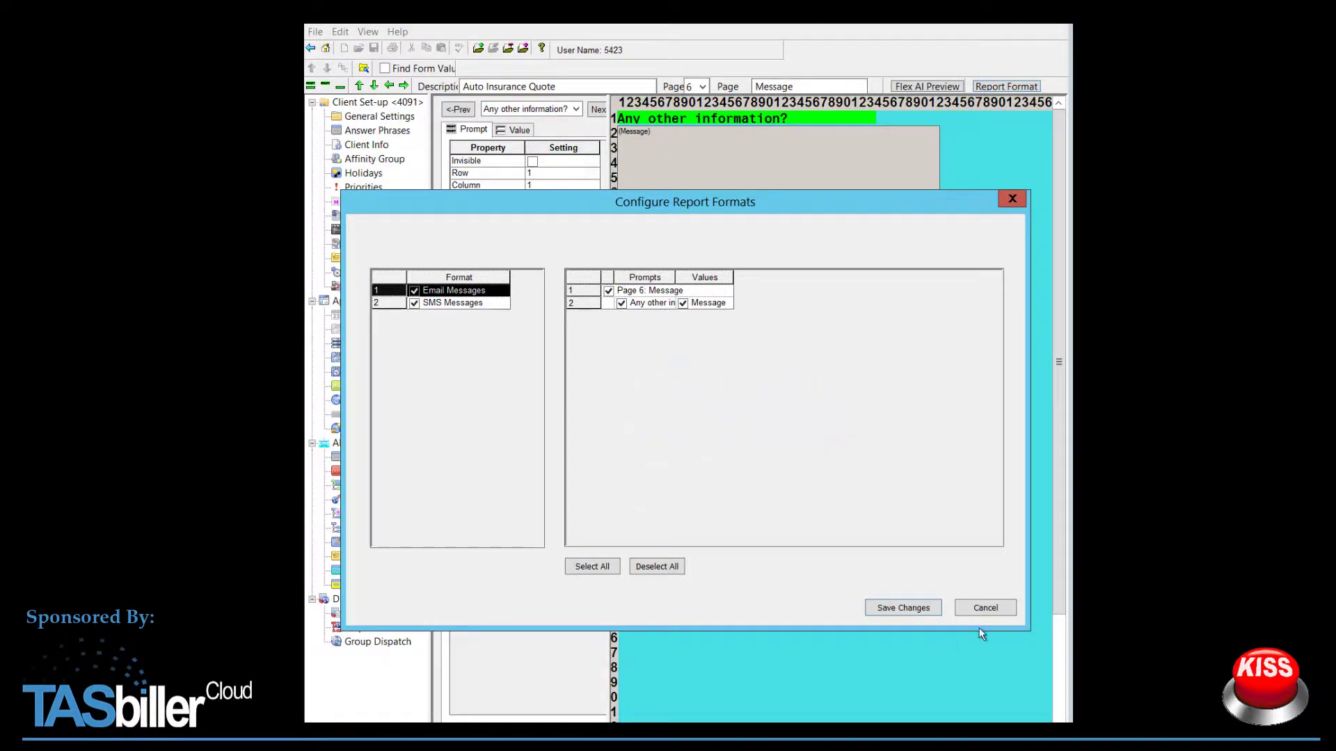
left_click(902, 609)
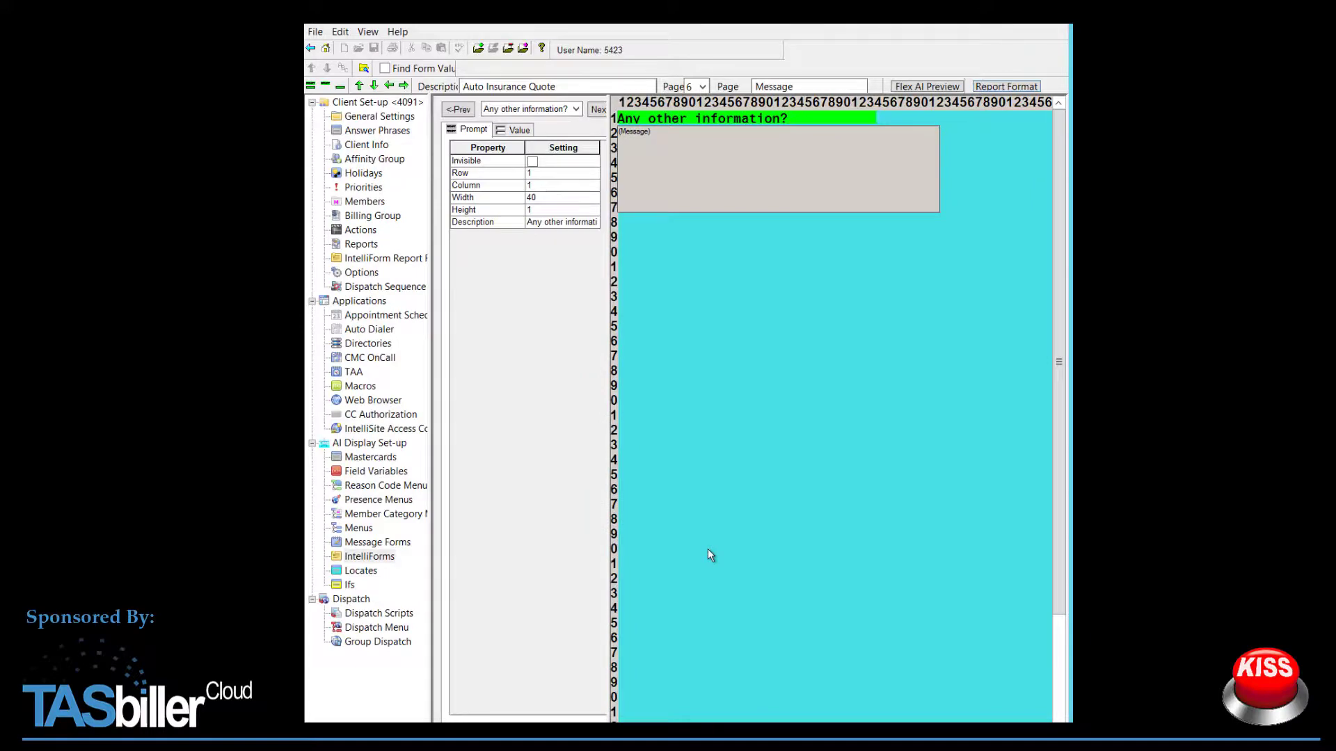